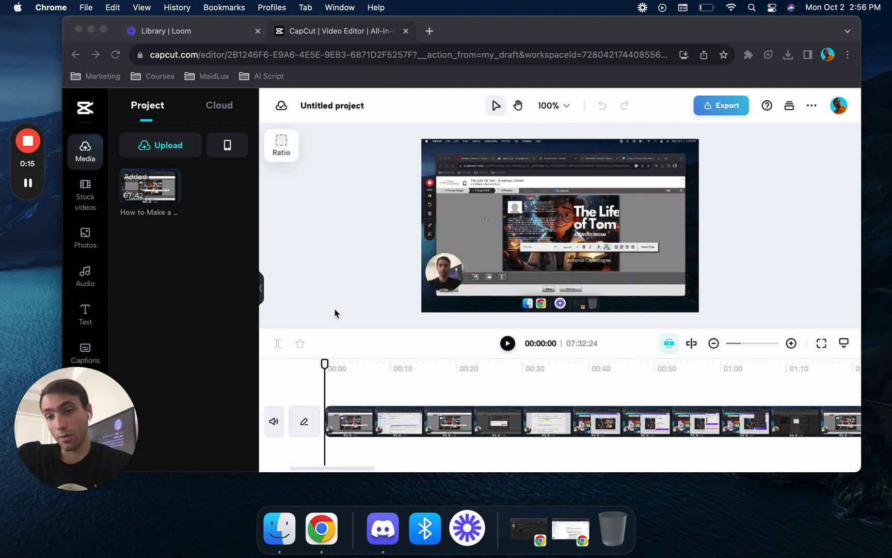
Add the Arriving in New York title template, then delete it again
left_click(379, 427)
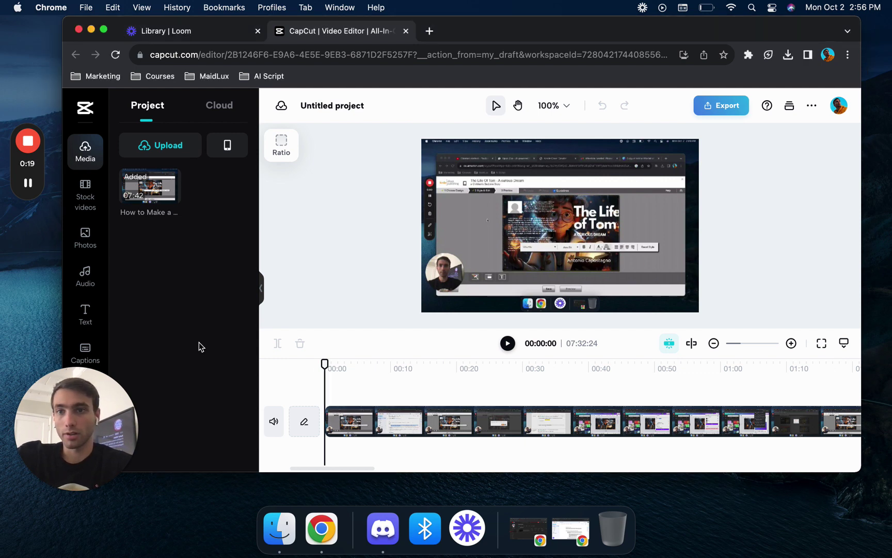
left_click(94, 317)
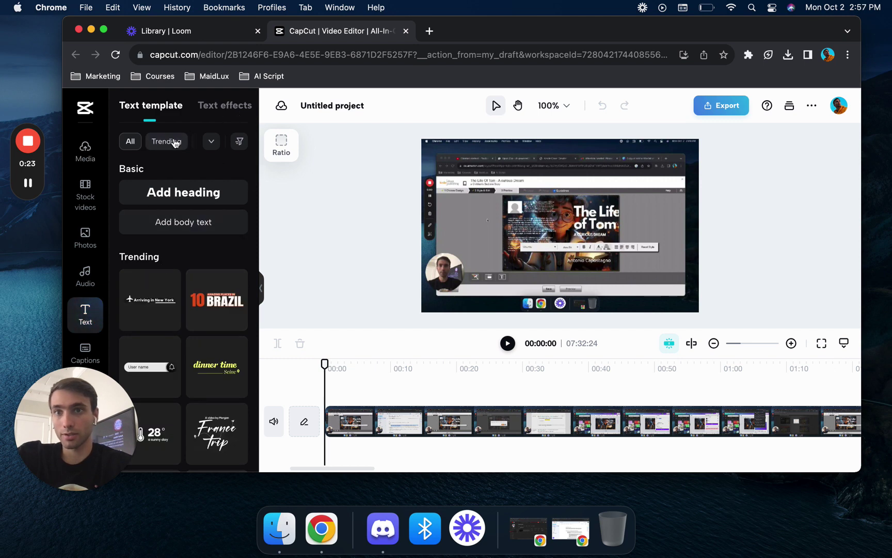
left_click(153, 311)
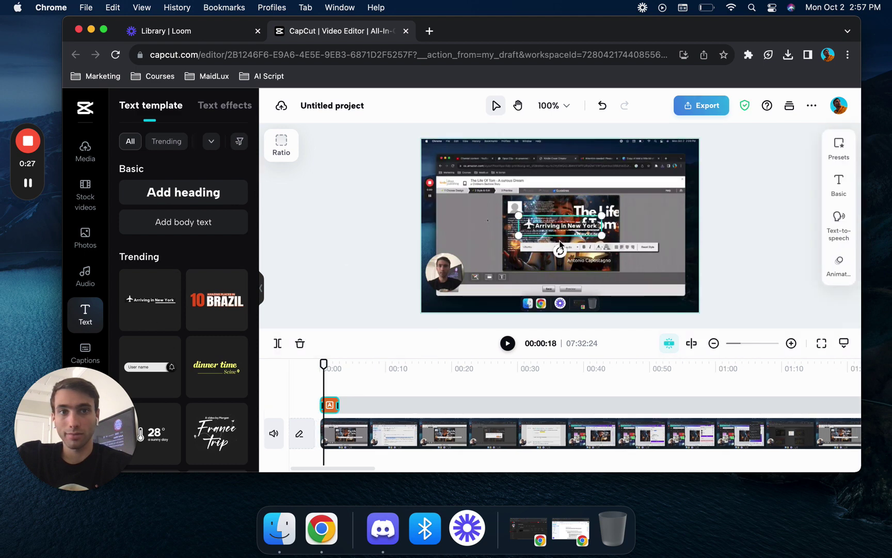
key("Delete")
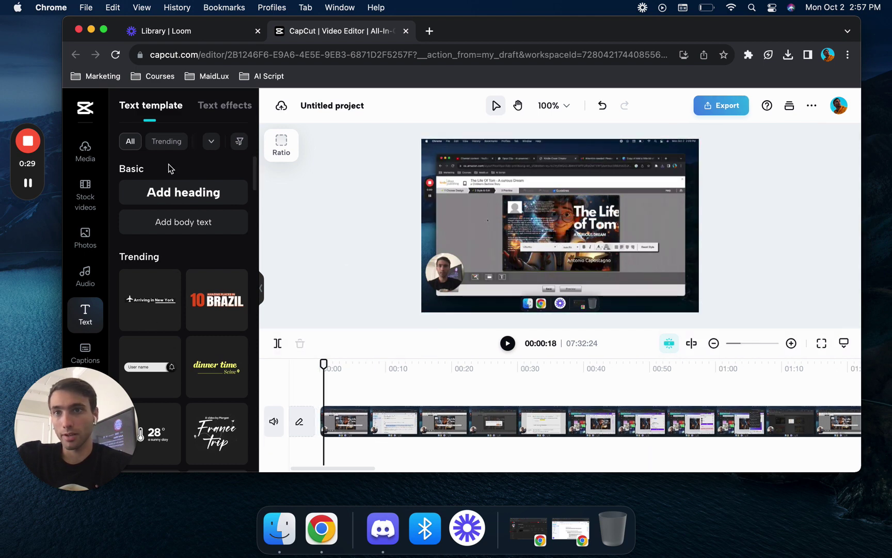
Filter templates to Trending, then browse the Text effects gallery
left_click(166, 141)
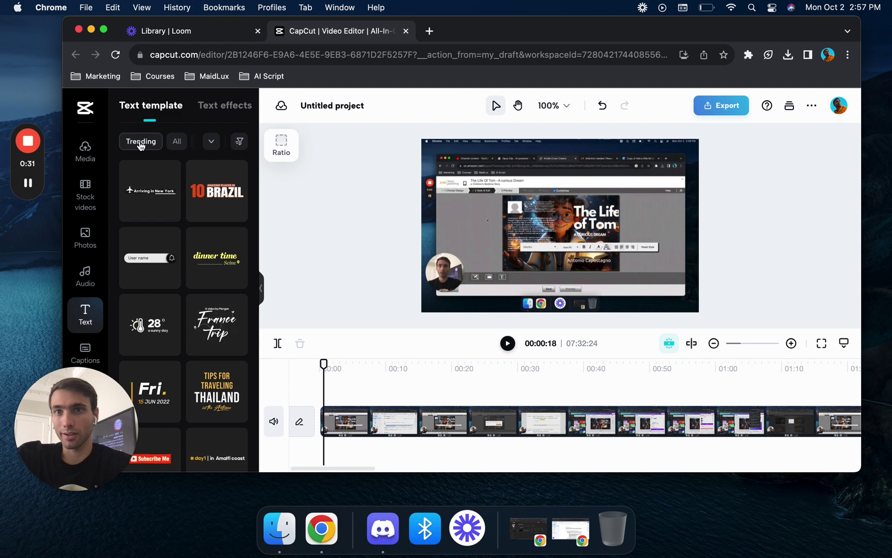
left_click(223, 119)
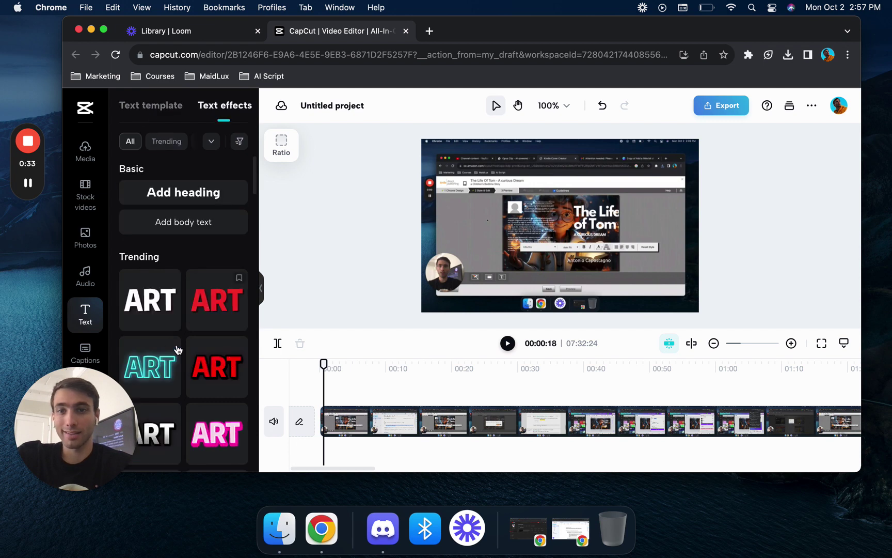
scroll(178, 368, "down", 10)
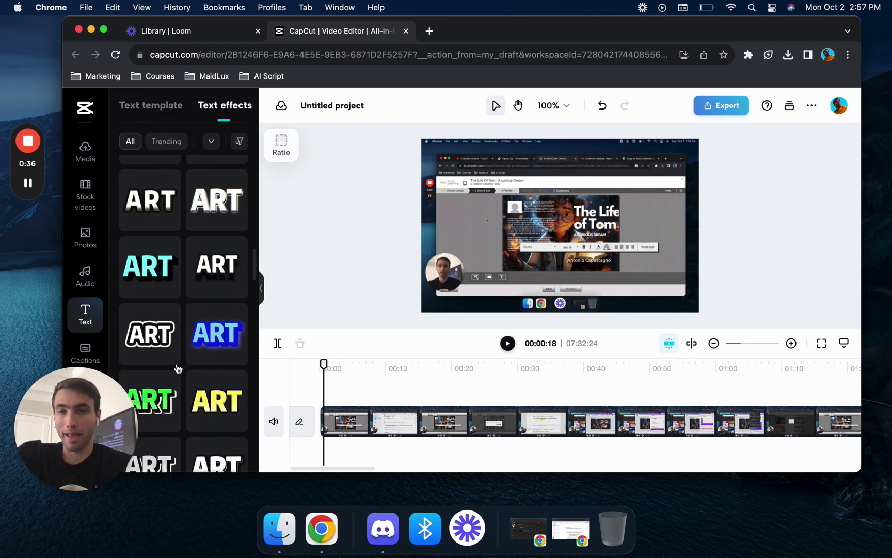
Generate English (US) auto captions from the recording's speech as a caption track
left_click(85, 353)
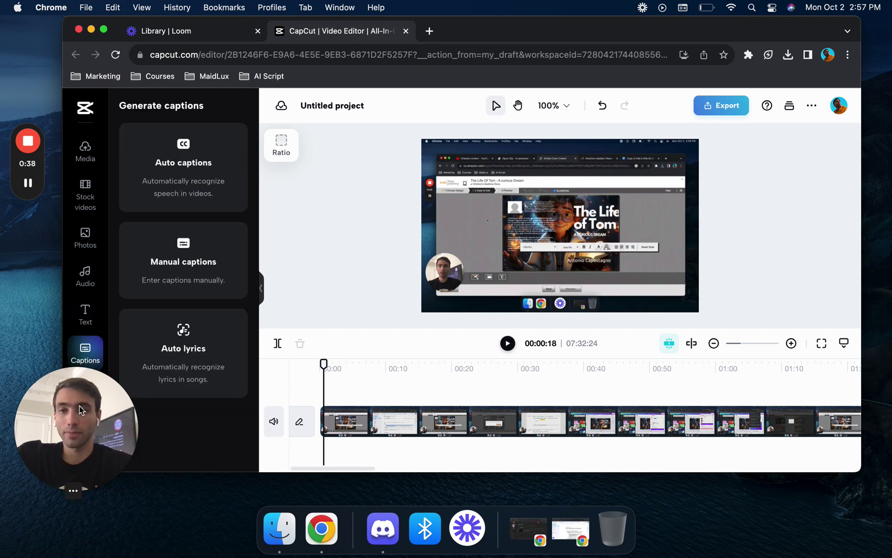
left_click_drag(72, 442, 809, 429)
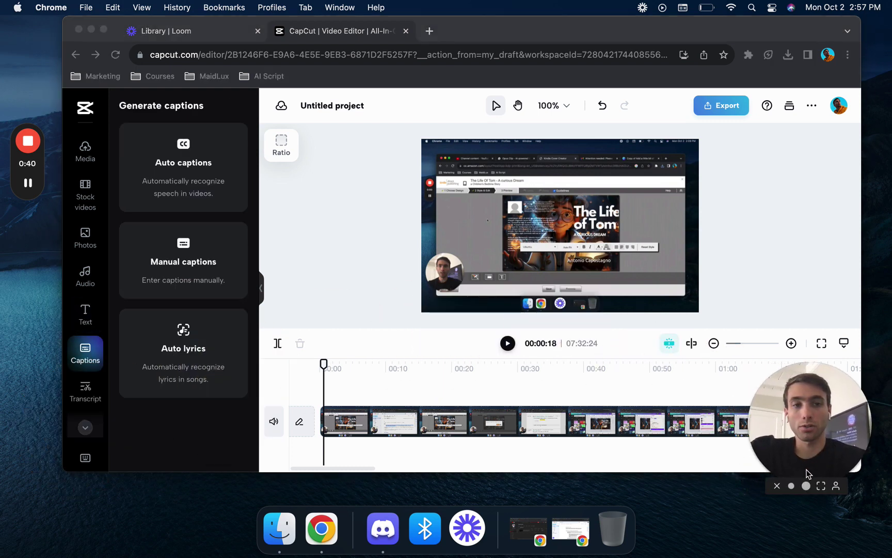
left_click_drag(482, 468, 682, 364)
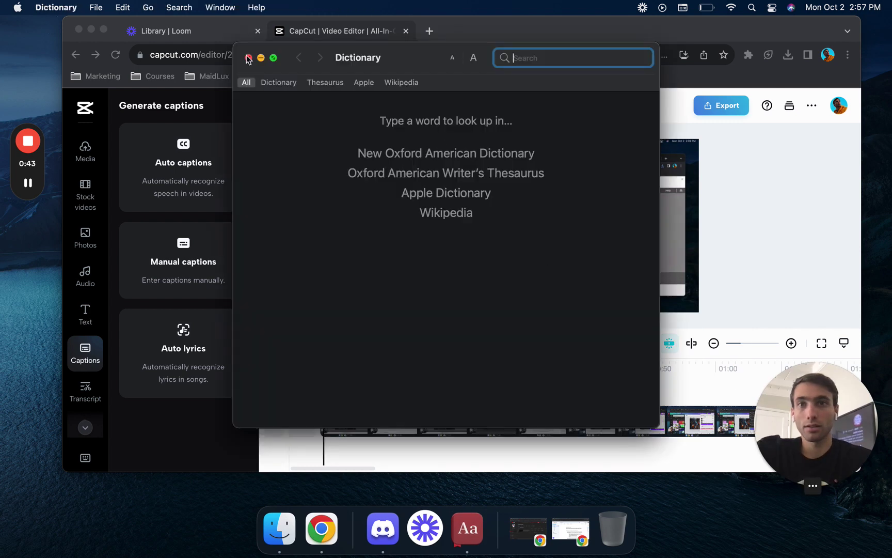
left_click(248, 57)
left_click(199, 170)
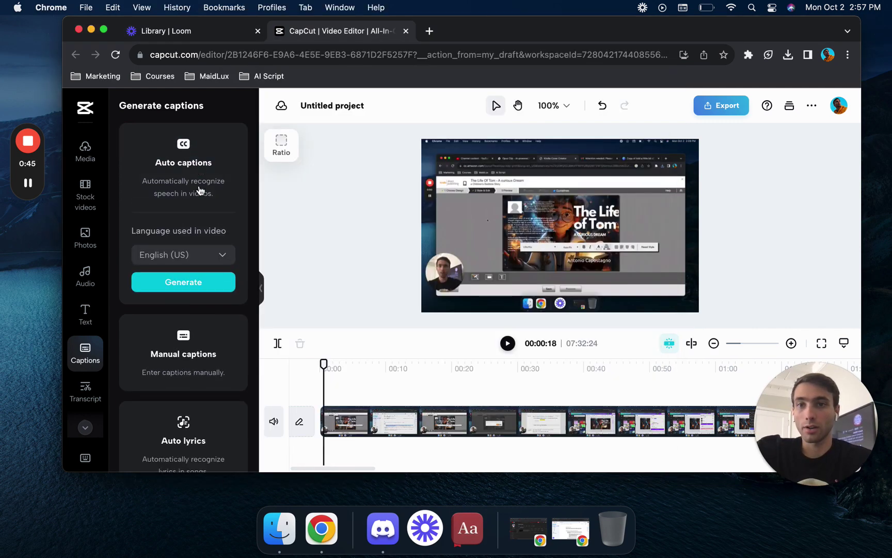
left_click(211, 288)
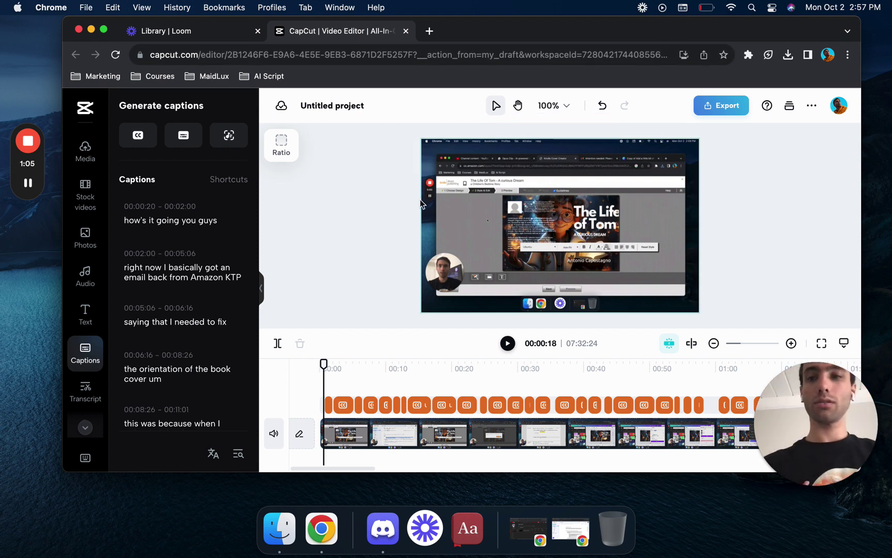
left_click(27, 184)
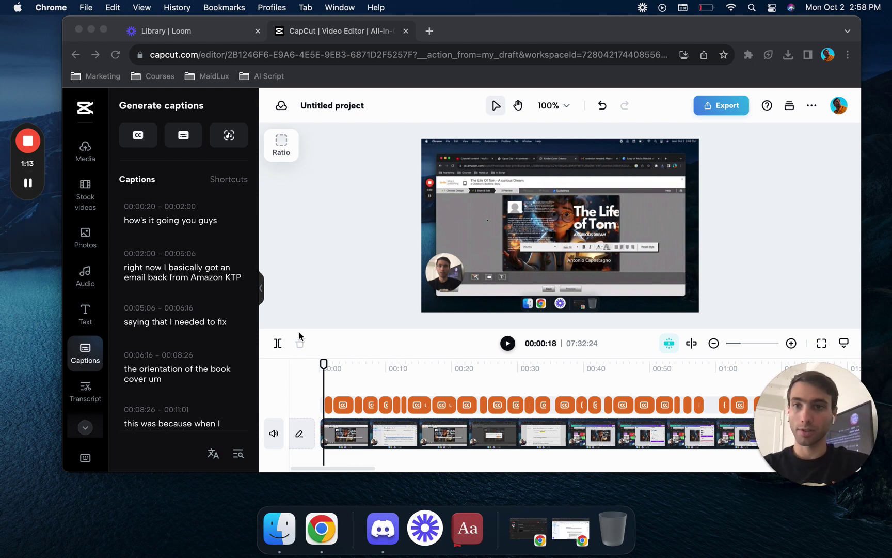
Move to the second caption, select it in the preview and apply a boxed preset style
left_click(325, 364)
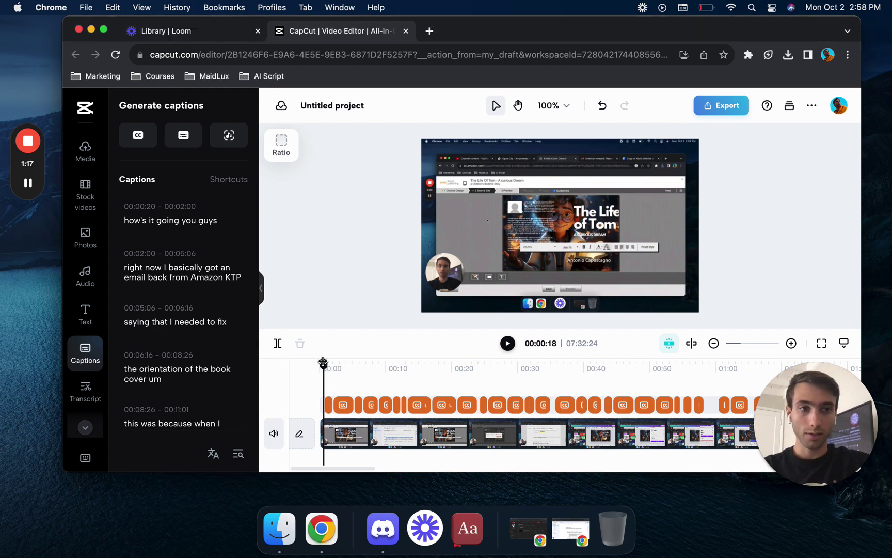
left_click_drag(322, 363, 344, 364)
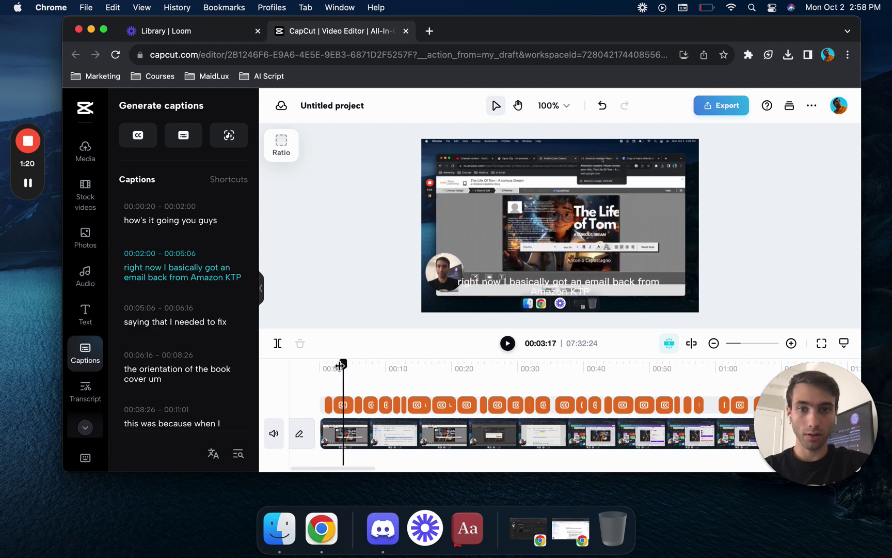
left_click(582, 289)
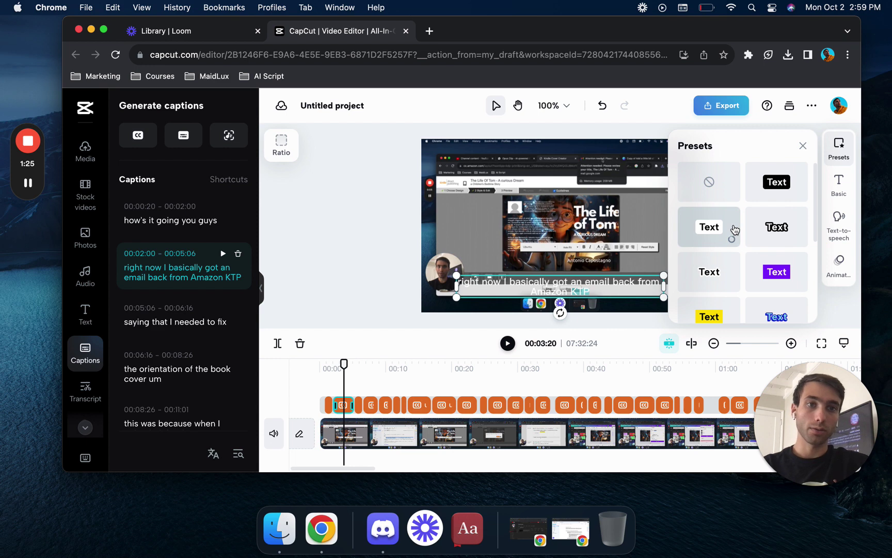
left_click(722, 238)
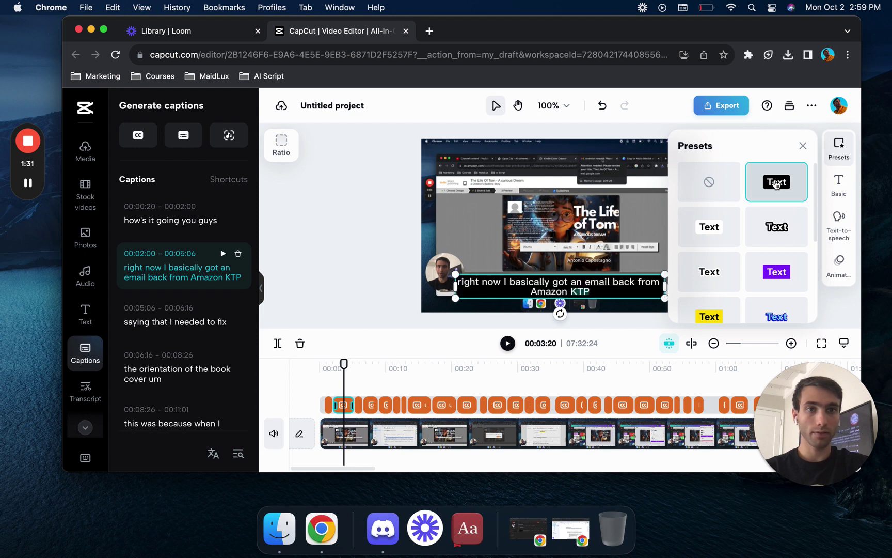
Give the caption a Flip Verbal out animation
left_click(835, 230)
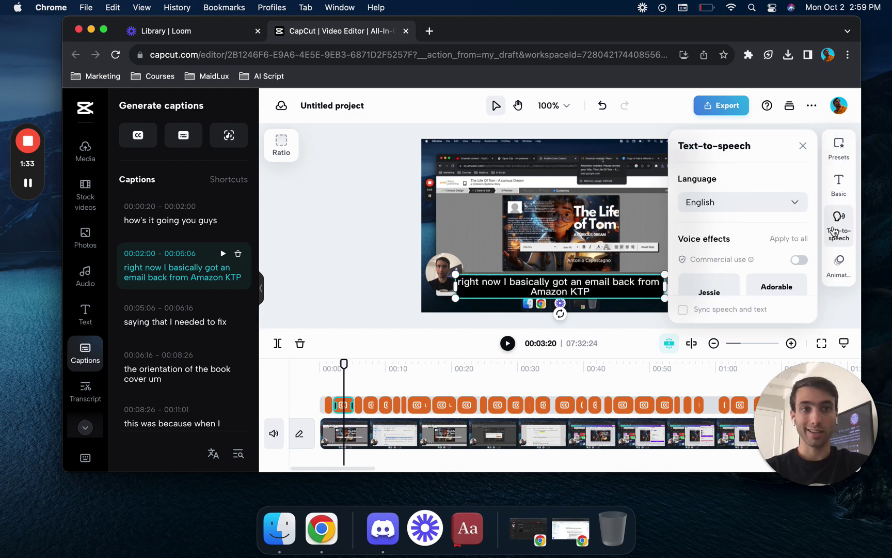
left_click(838, 187)
left_click(838, 265)
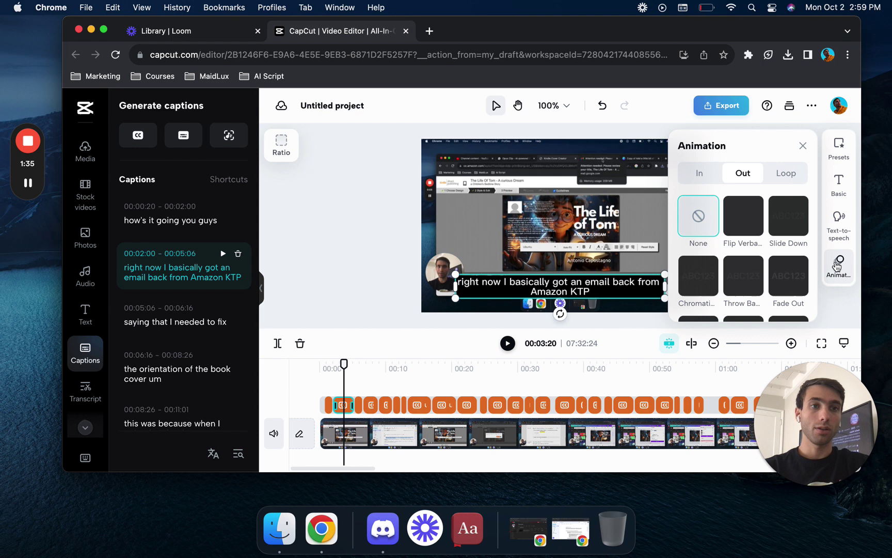
left_click(744, 222)
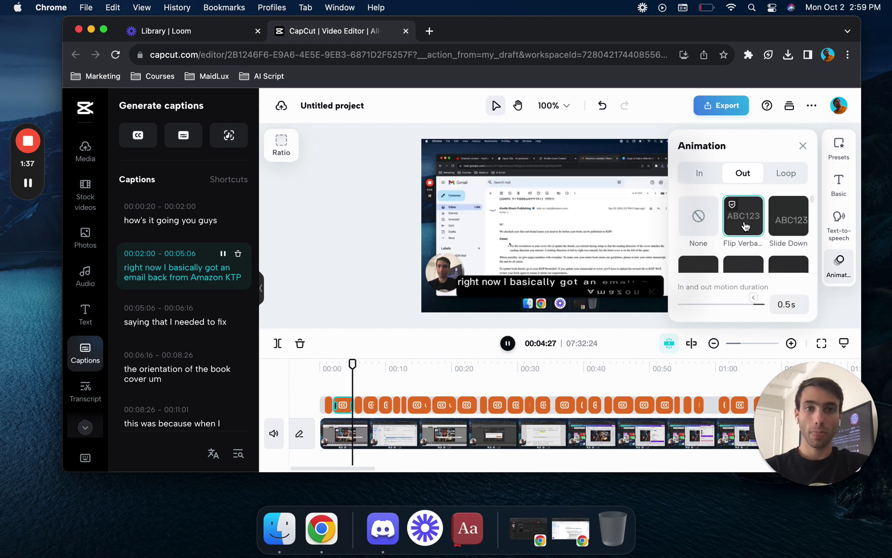
Switch the captions to the black-outlined text preset and return playback to the opening caption
left_click(839, 186)
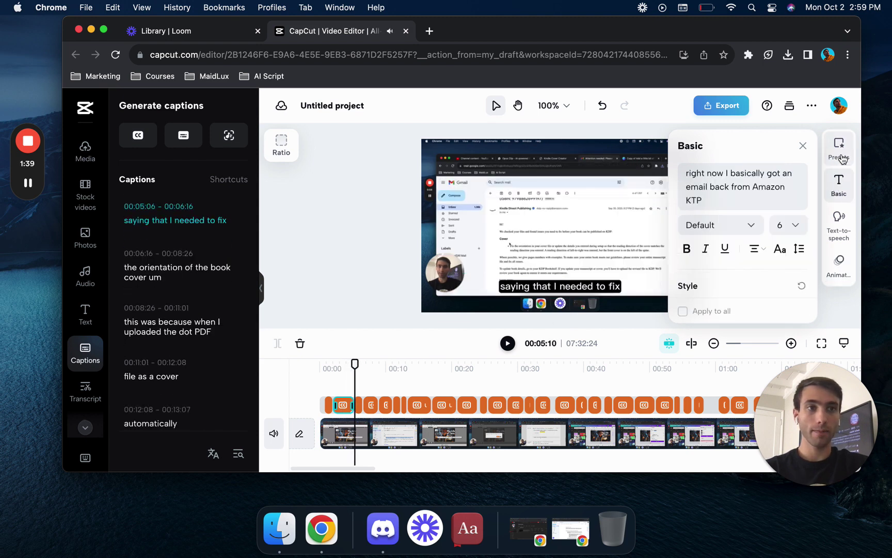
left_click(838, 149)
scroll(753, 256, "down", 3)
scroll(752, 261, "up", 3)
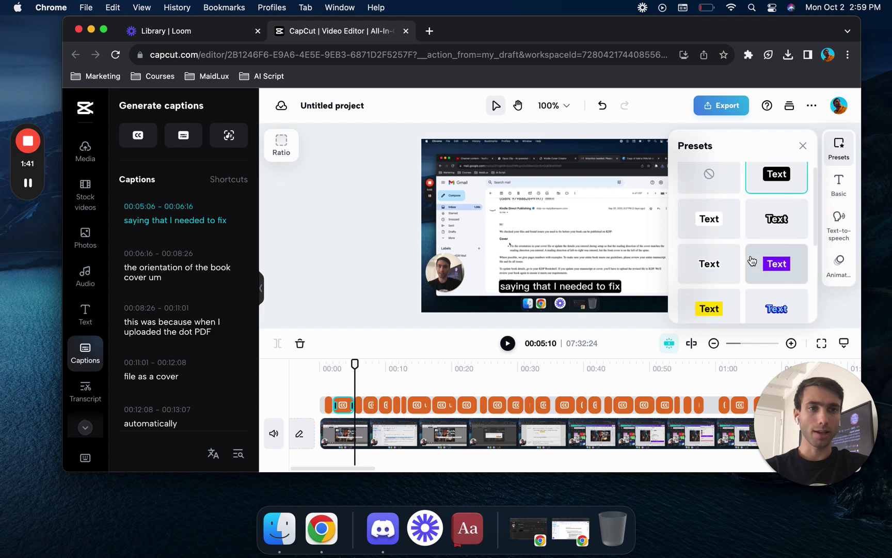
left_click(772, 231)
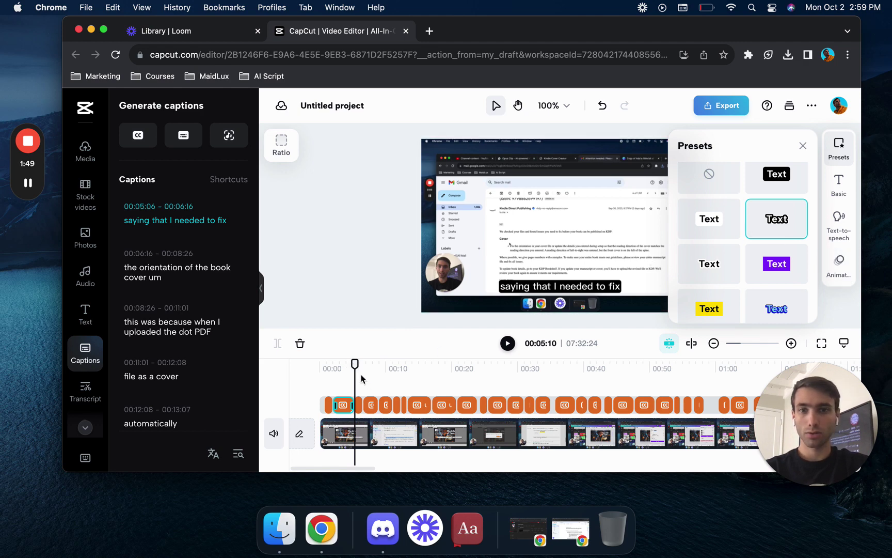
left_click_drag(355, 363, 321, 384)
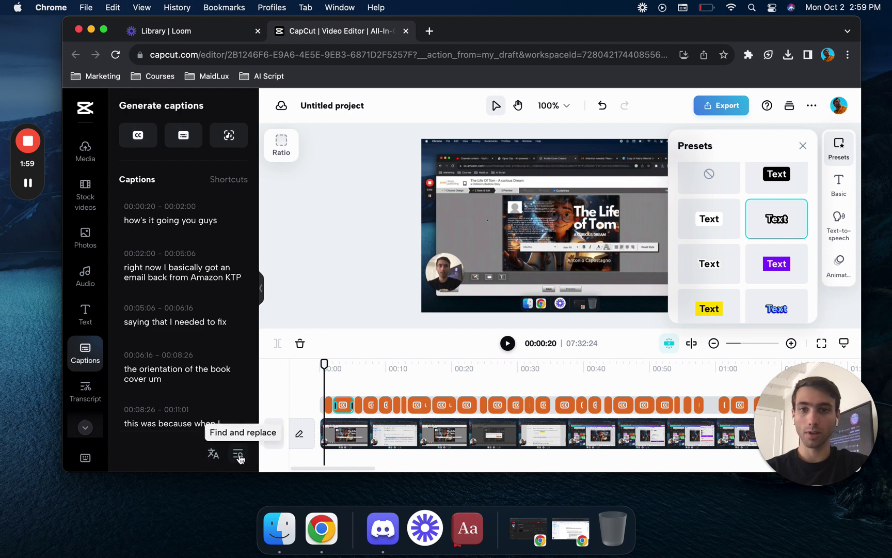
Open the caption translation options and close them without translating
left_click(212, 456)
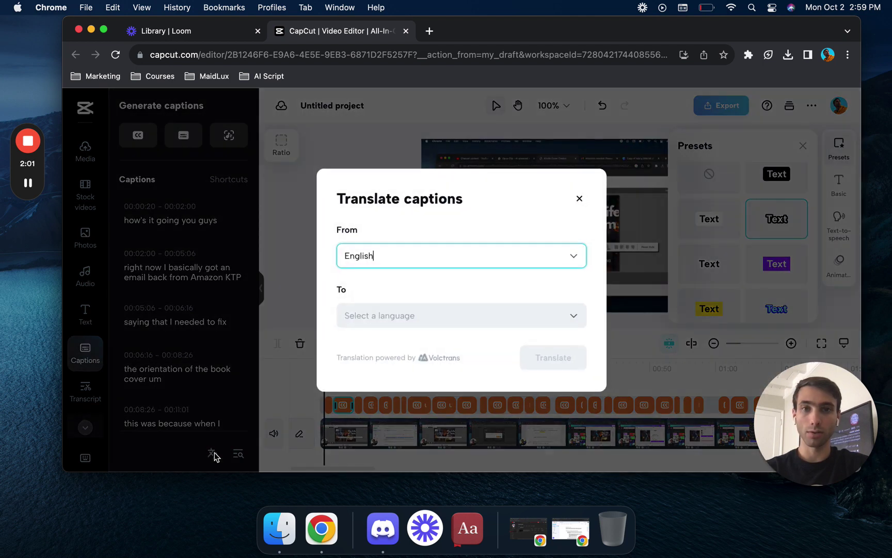
left_click(579, 200)
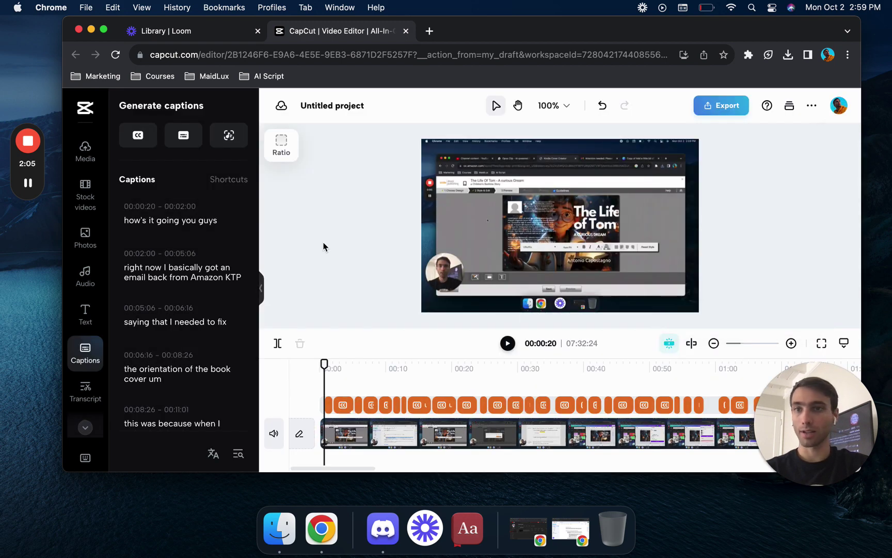
scroll(84, 310, "down", 3)
scroll(84, 279, "up", 3)
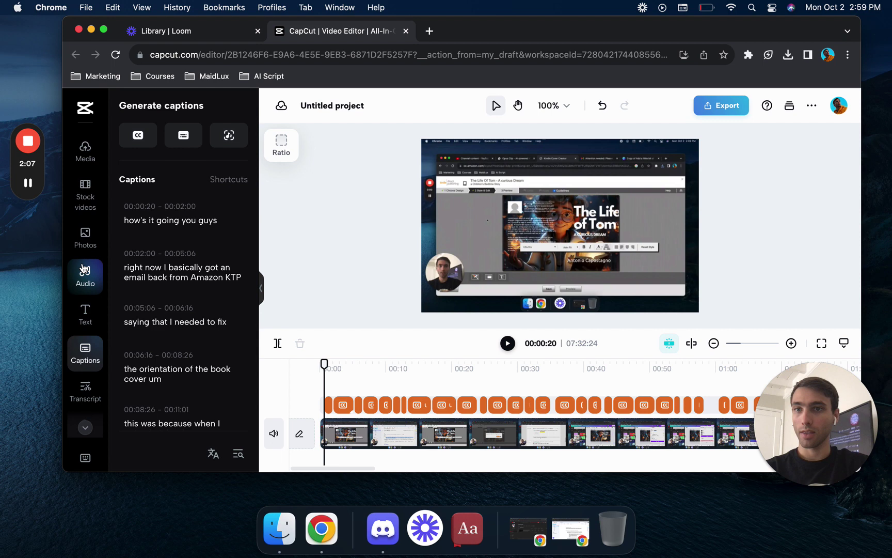
Open the Audio music library and scroll through the recommended tracks
left_click(85, 273)
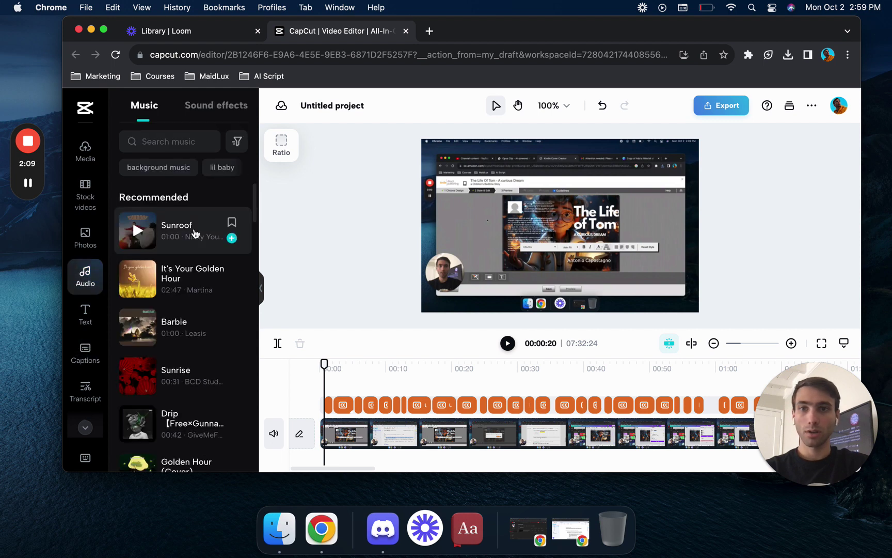
scroll(163, 374, "down", 8)
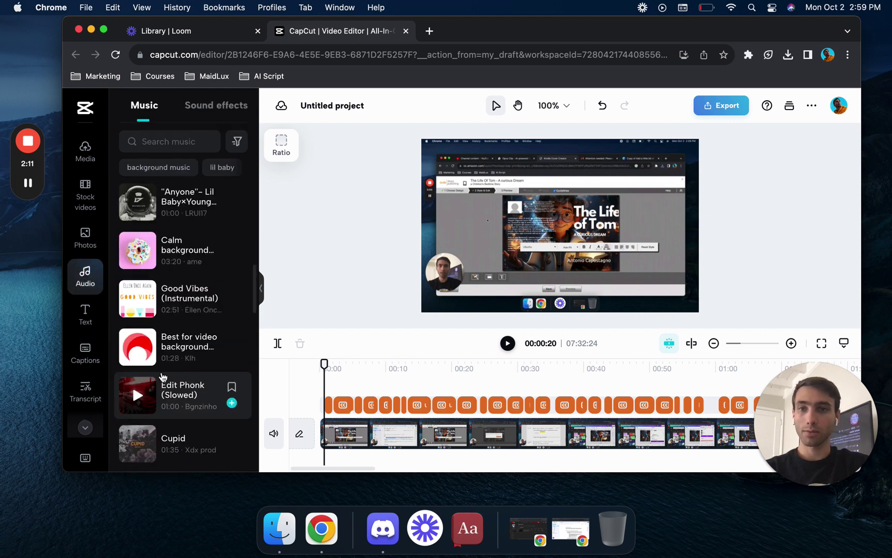
scroll(163, 376, "down", 3)
scroll(163, 361, "up", 5)
left_click(430, 31)
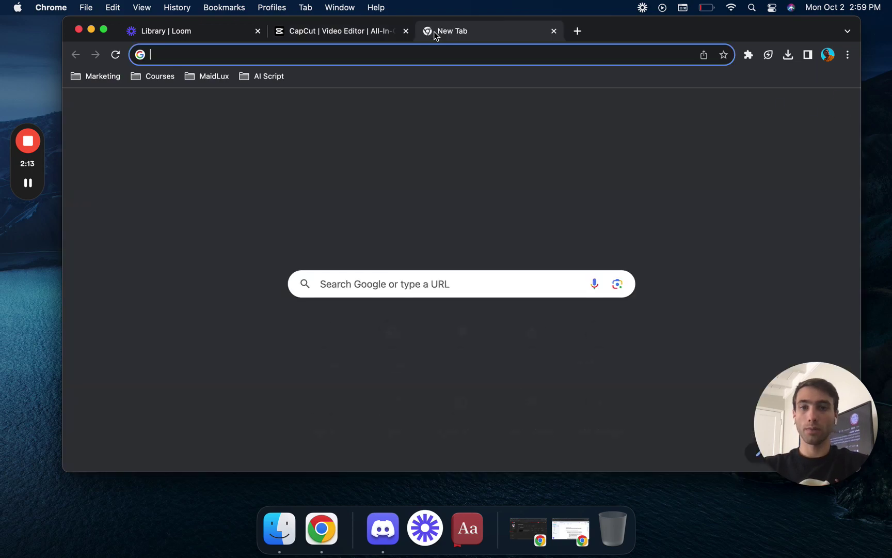
type("copywrite free music")
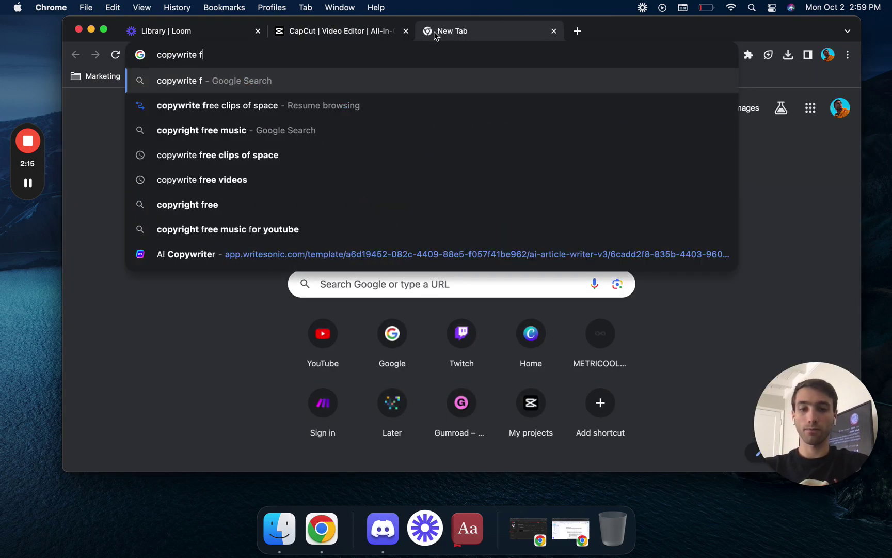
key("Return")
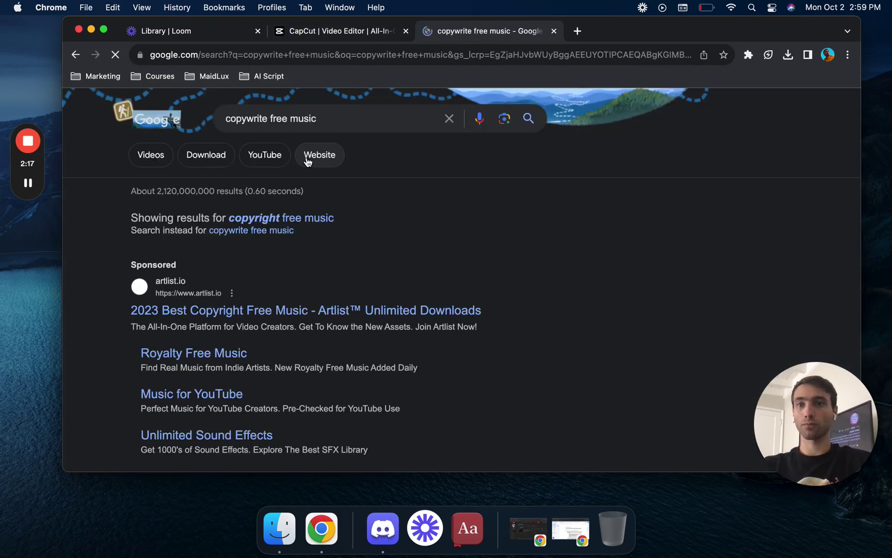
scroll(273, 258, "down", 2)
left_click(287, 245)
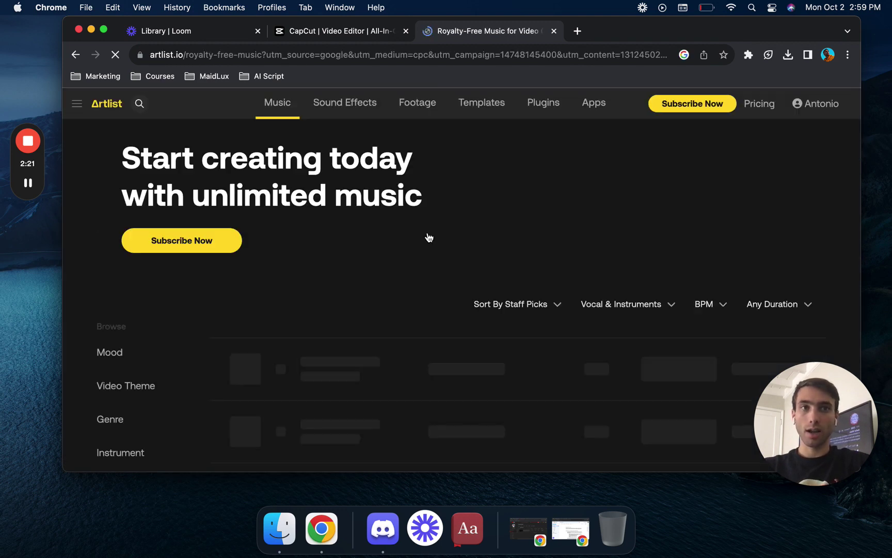
scroll(307, 349, "down", 5)
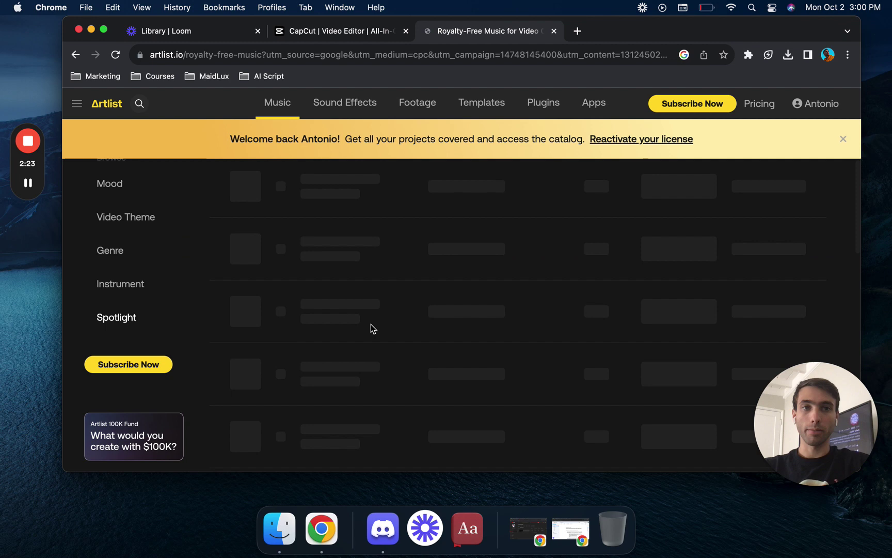
left_click(555, 31)
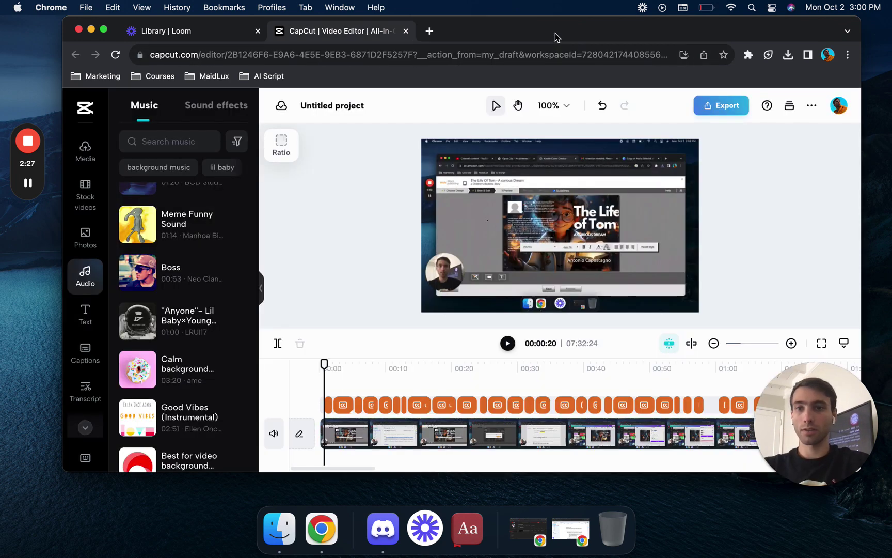
Preview Meme Funny Sound and Lazy Sunday, then add Lazy Sunday below the video
left_click(138, 225)
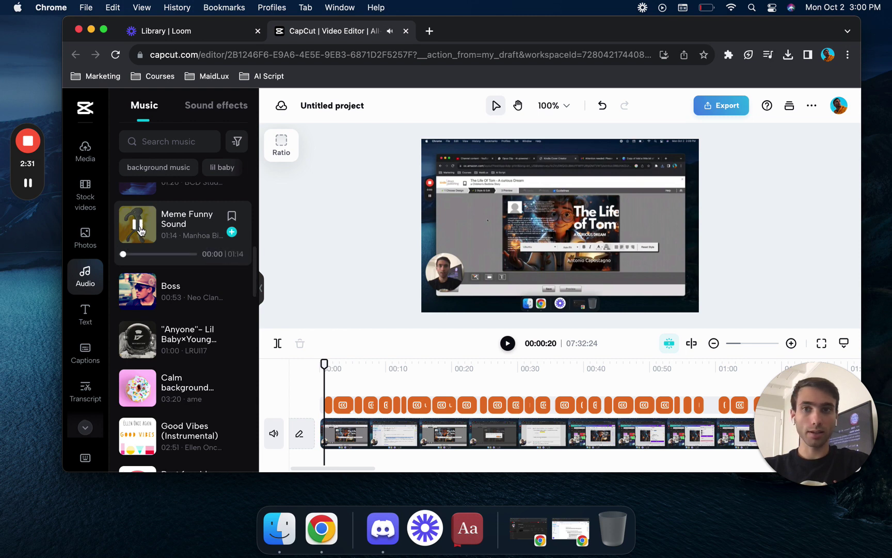
scroll(139, 230, "up", 3)
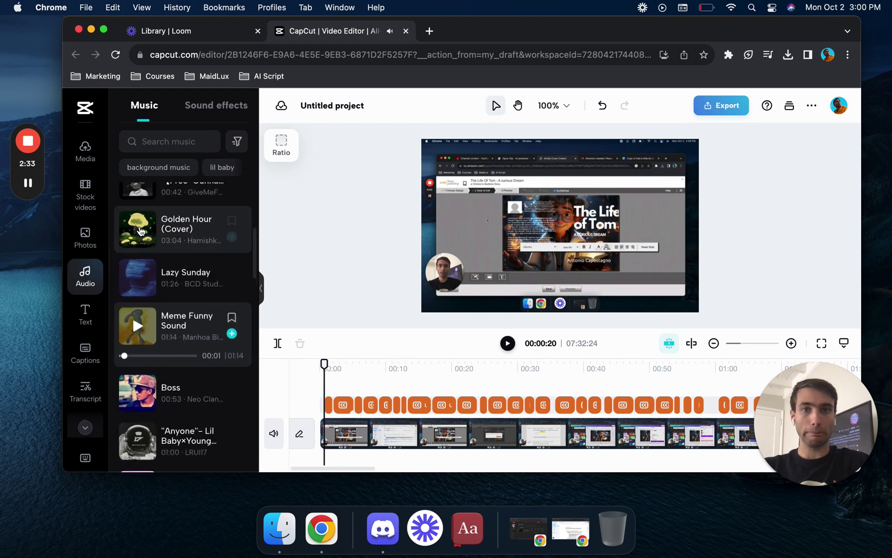
left_click(137, 279)
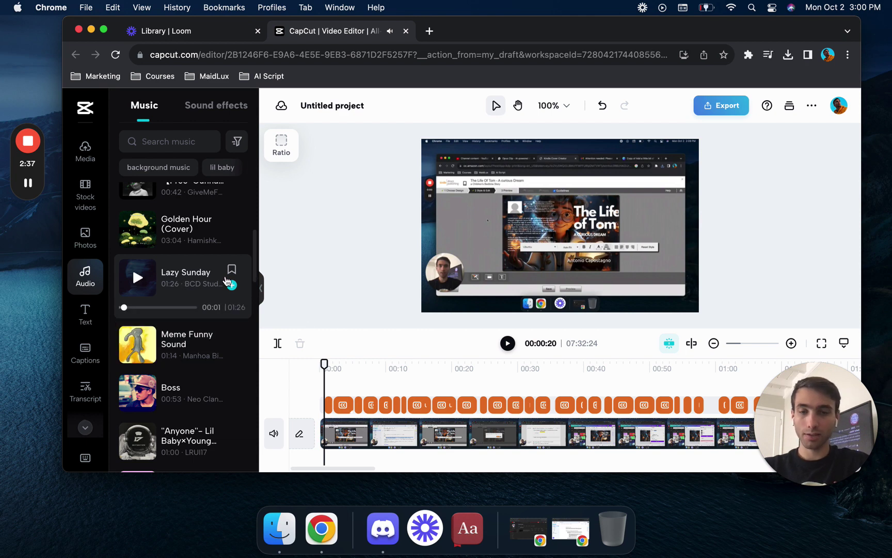
left_click_drag(170, 273, 319, 461)
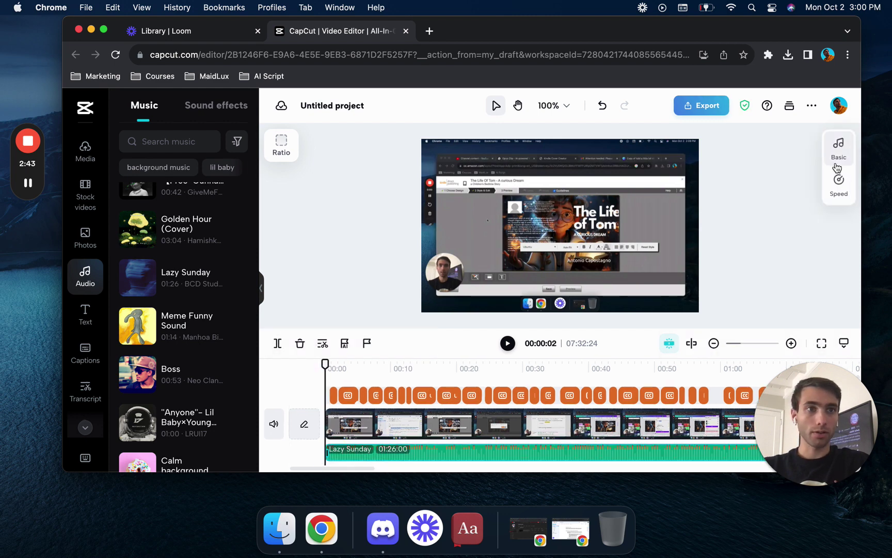
Lower the Lazy Sunday volume to about -39.6 dB, checking the level during playback
left_click(839, 153)
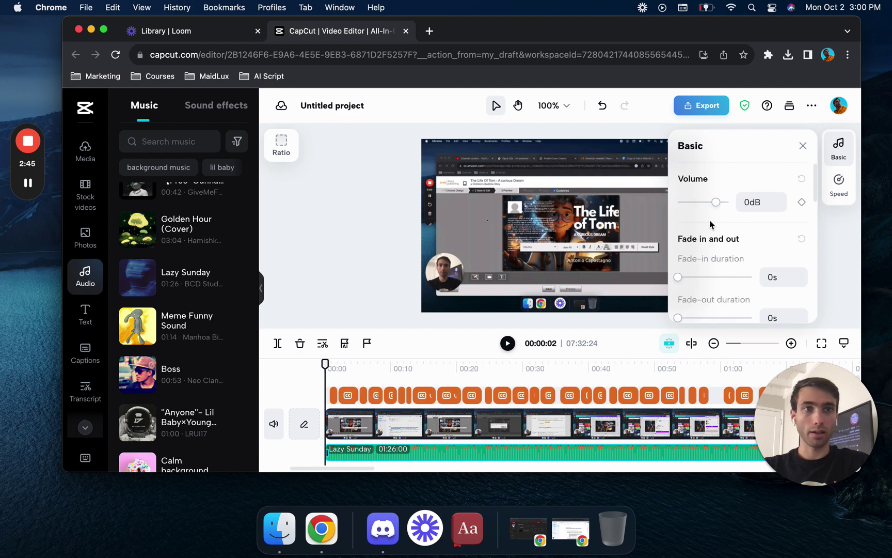
left_click_drag(717, 202, 688, 208)
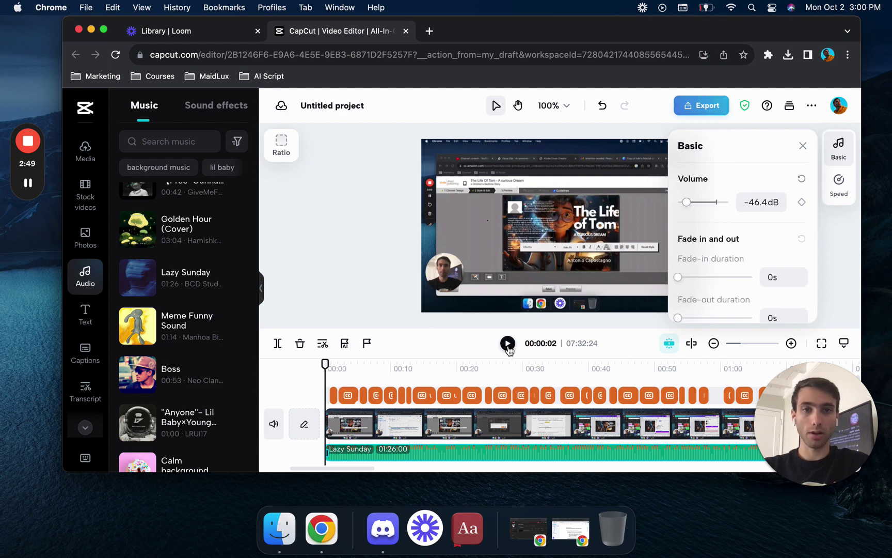
left_click(507, 346)
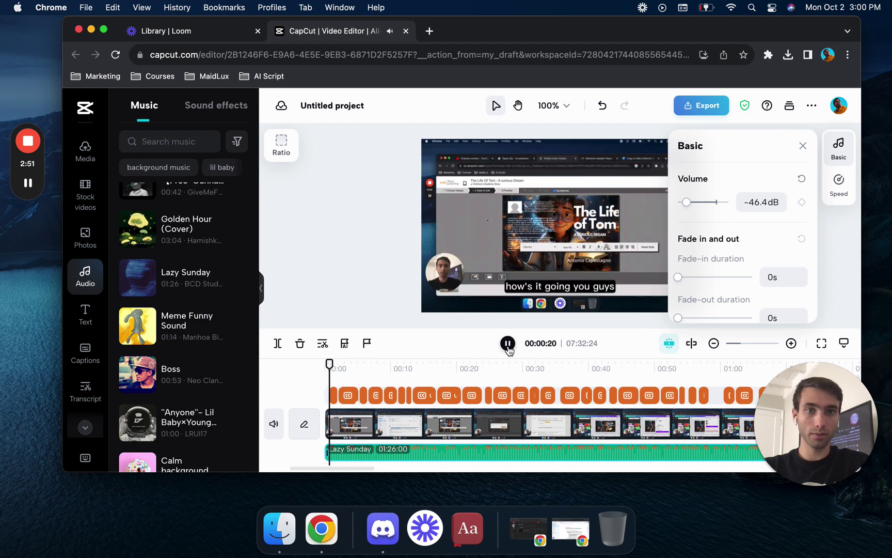
left_click(507, 344)
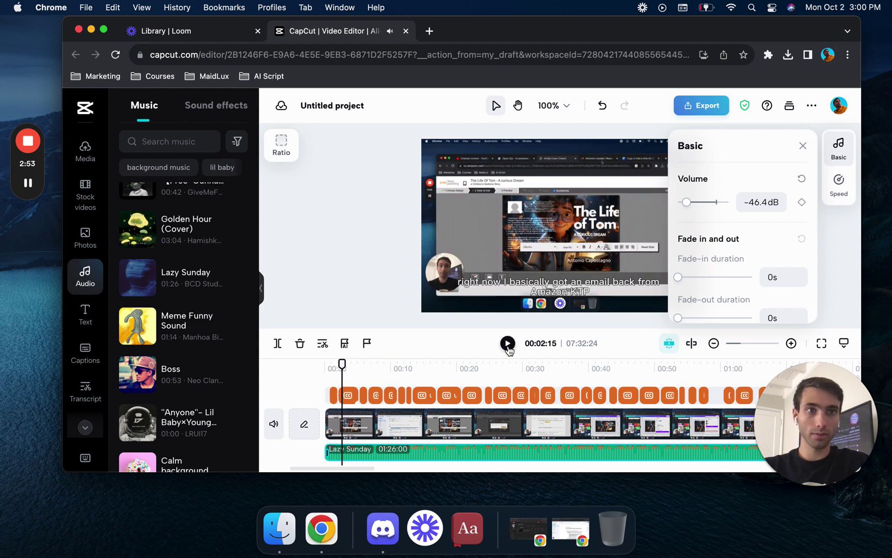
key("Right")
key("Right")
key("Right")
key("Right")
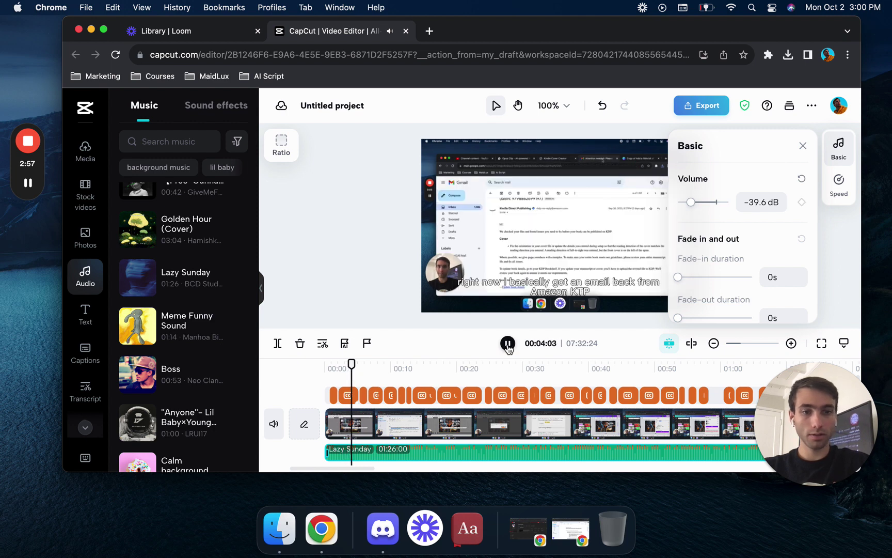
key("XF86AudioRaiseVolume")
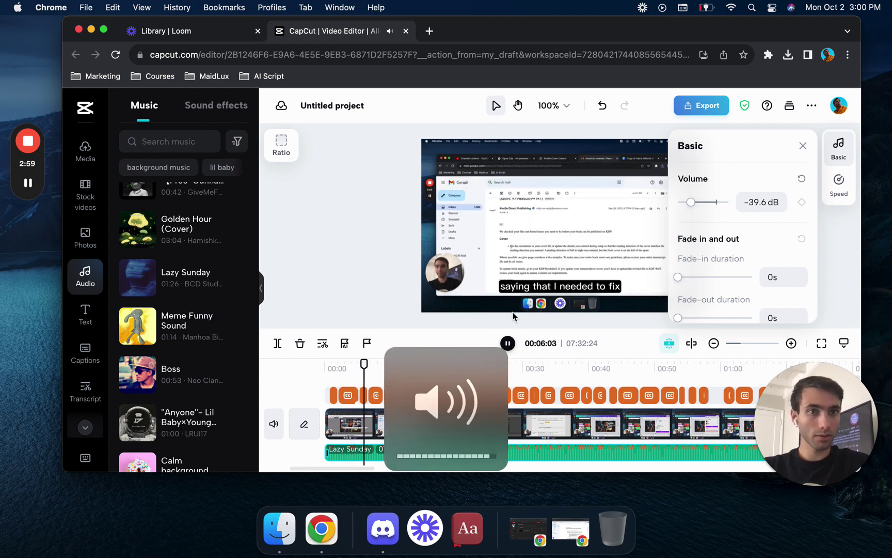
key("space")
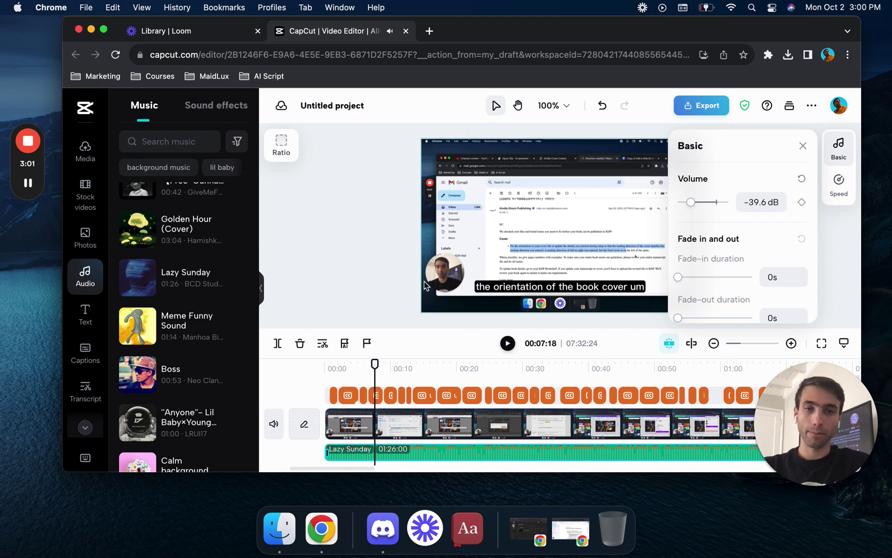
Deselect the music clip and skim the video from 00:11 to around 00:33
left_click(371, 268)
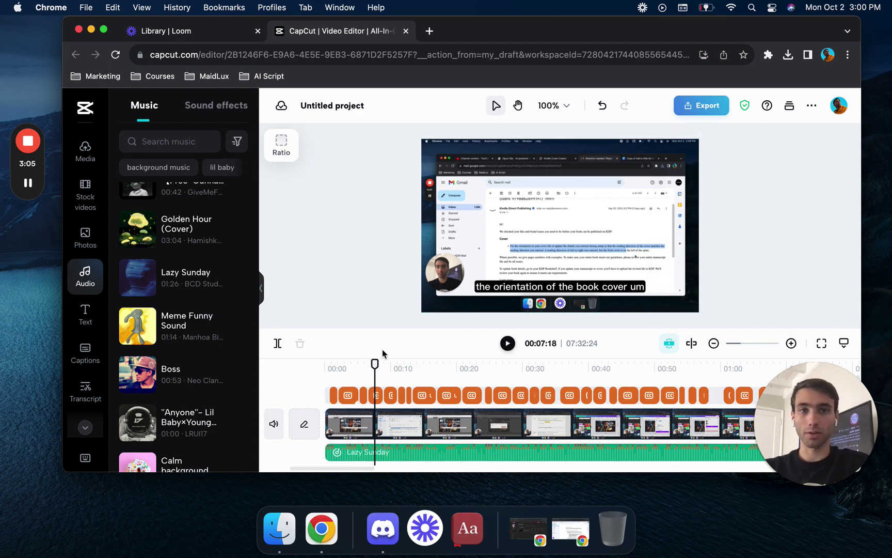
left_click(397, 368)
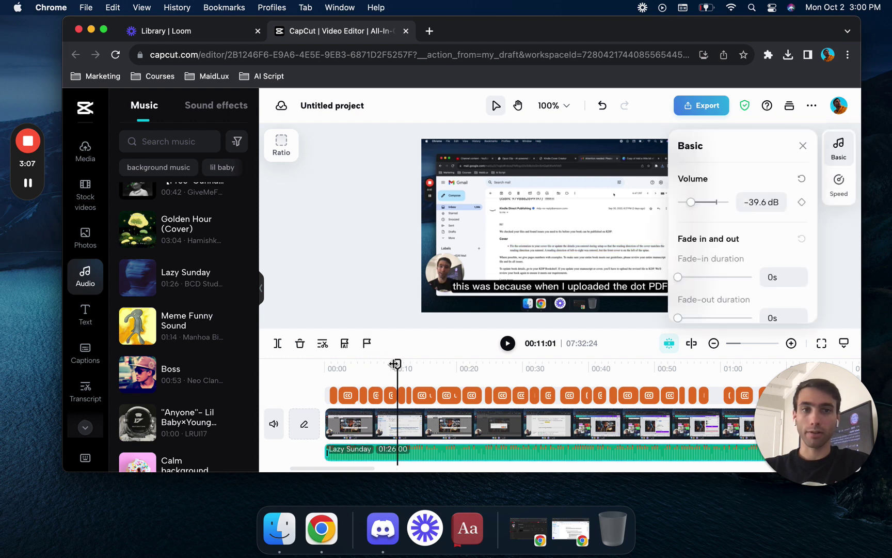
left_click_drag(403, 367, 359, 370)
left_click(355, 250)
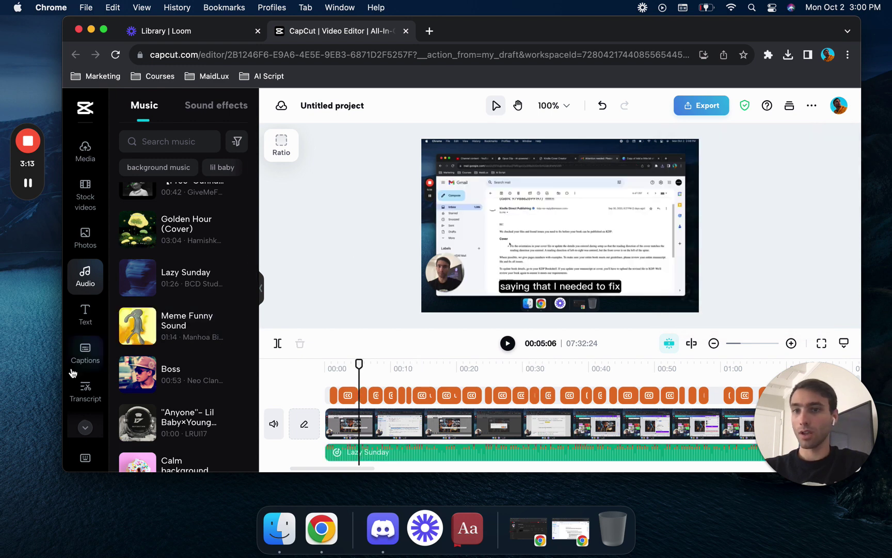
Browse the effects library and filter it to trending effects
scroll(83, 387, "down", 3)
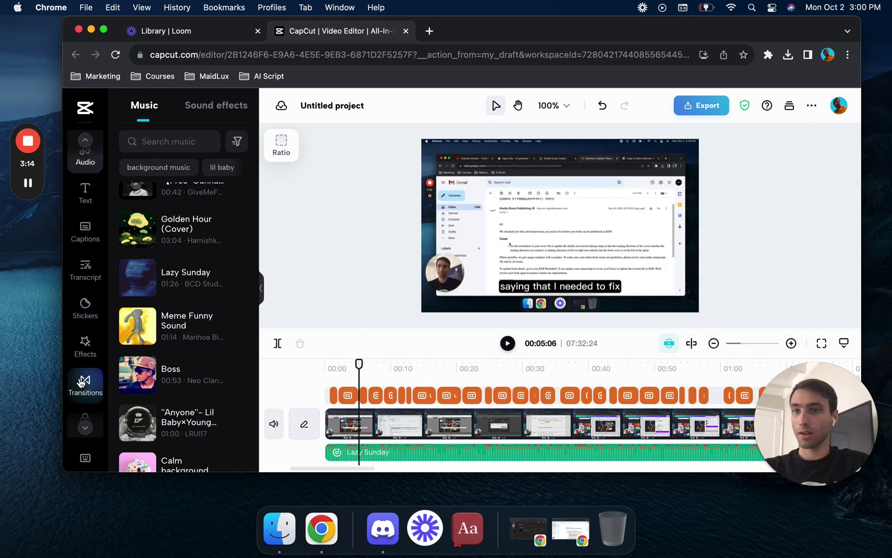
left_click(85, 338)
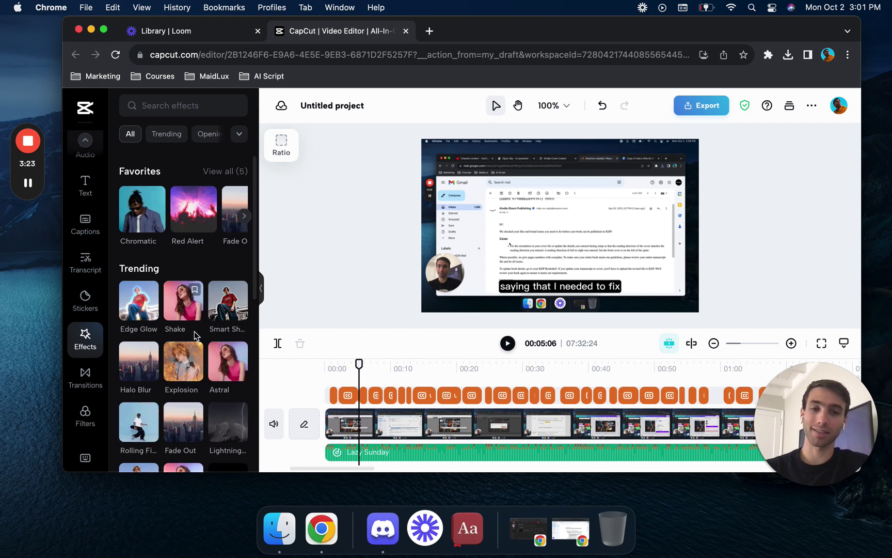
scroll(195, 336, "down", 6)
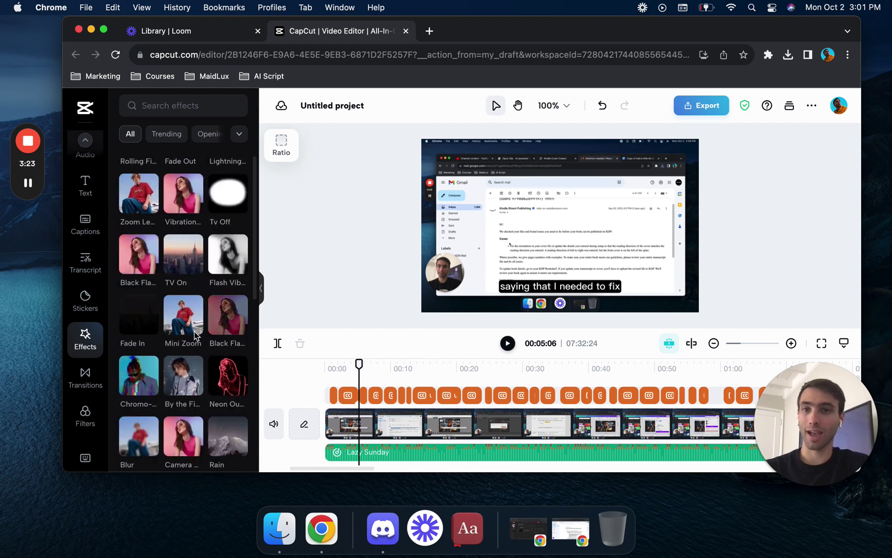
left_click(176, 135)
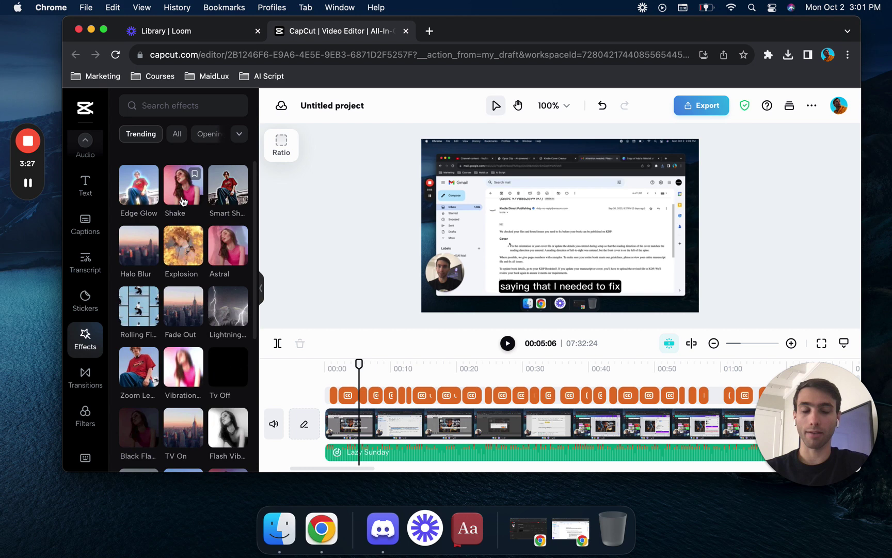
Browse the transitions gallery with styles like Mix, CW Swirl and Pull Out
left_click(73, 379)
scroll(152, 334, "down", 1)
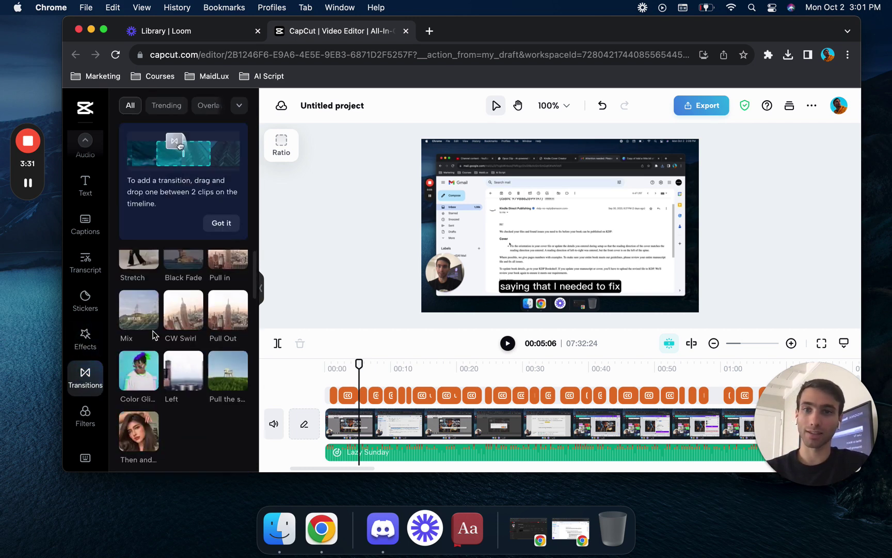
scroll(153, 335, "up", 1)
scroll(143, 297, "down", 3)
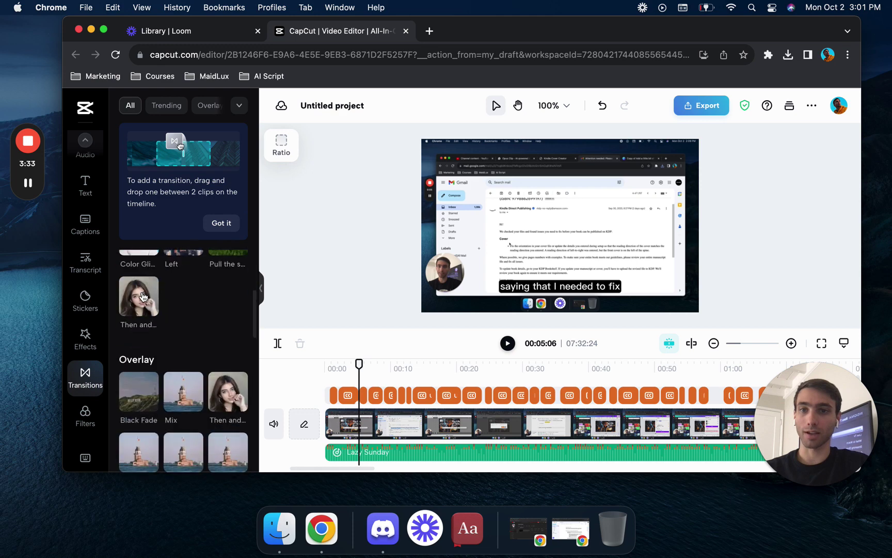
scroll(150, 362, "down", 5)
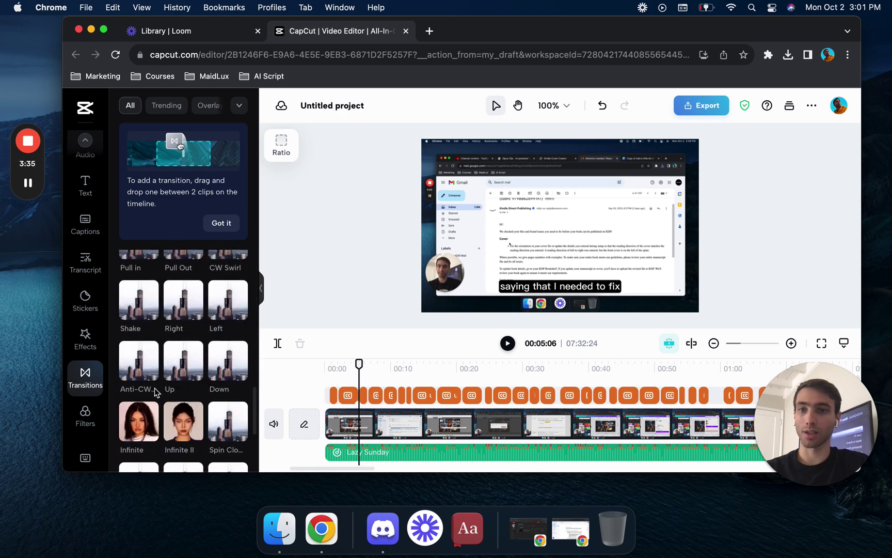
scroll(155, 393, "down", 4)
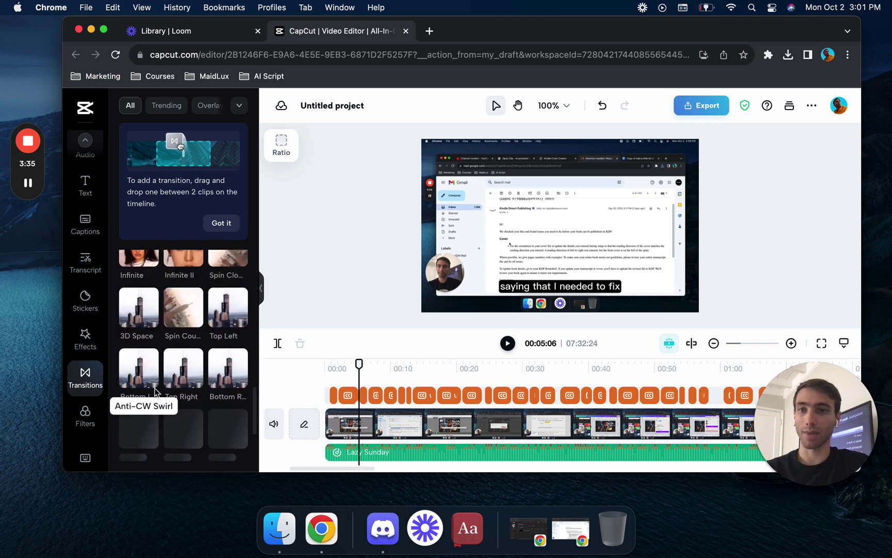
Apply the Freedom filter to the video, undo it, and browse the filters gallery
left_click(82, 425)
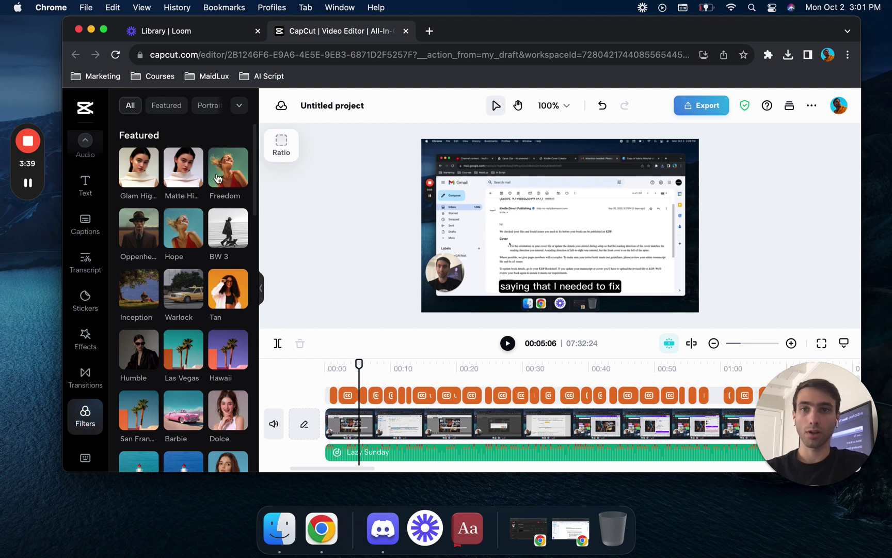
left_click_drag(220, 179, 345, 420)
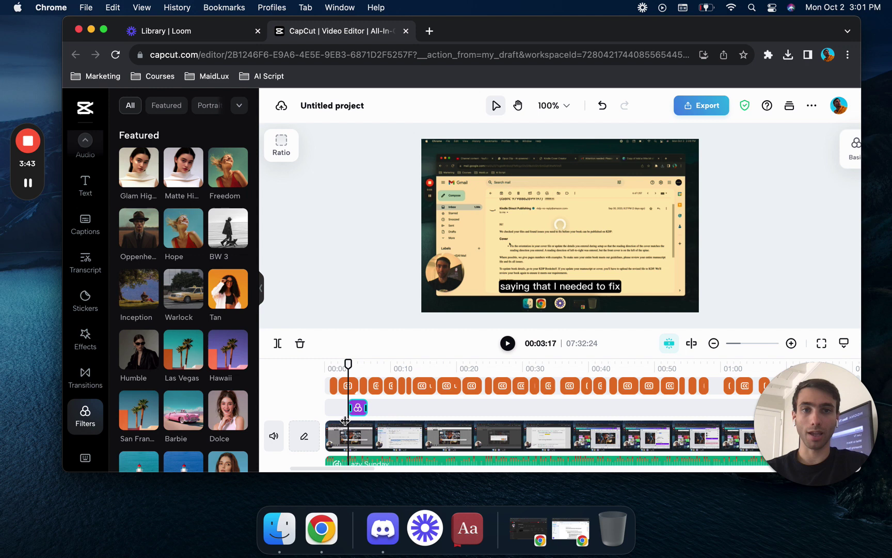
key("super+z")
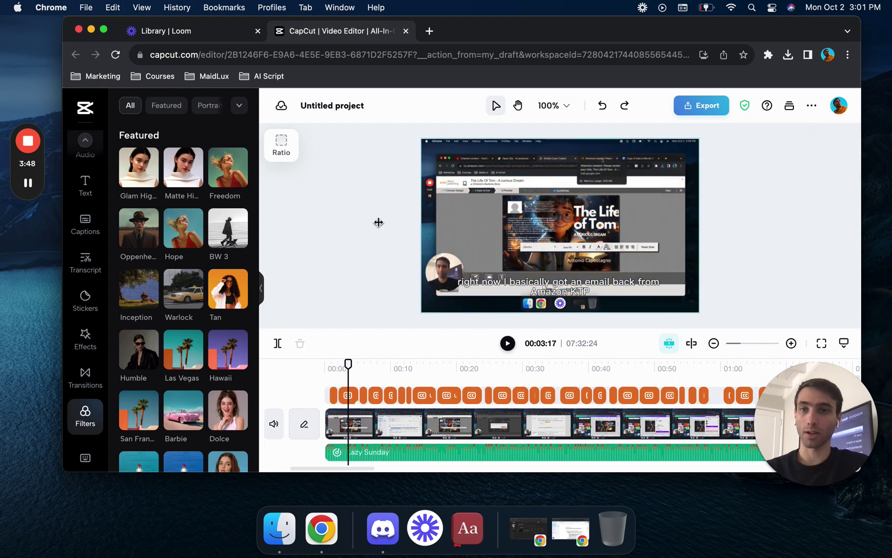
scroll(210, 351, "down", 10)
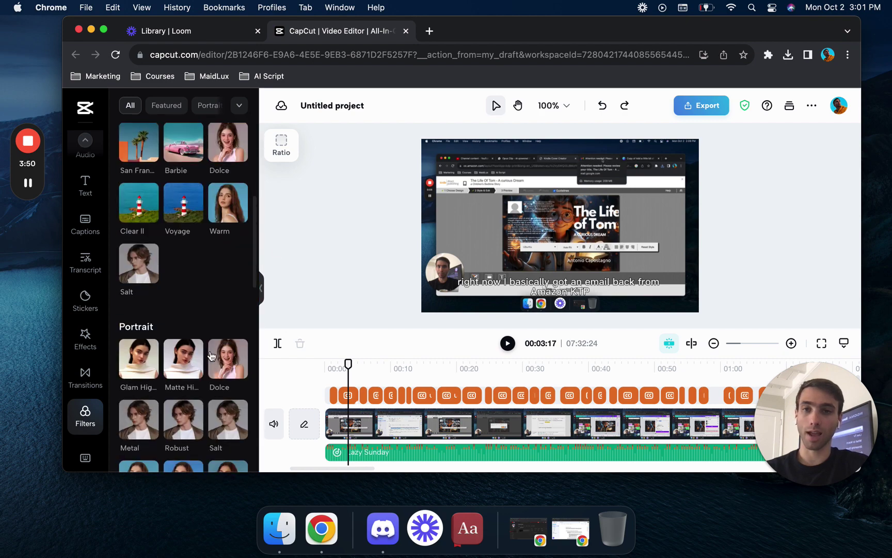
scroll(210, 351, "up", 10)
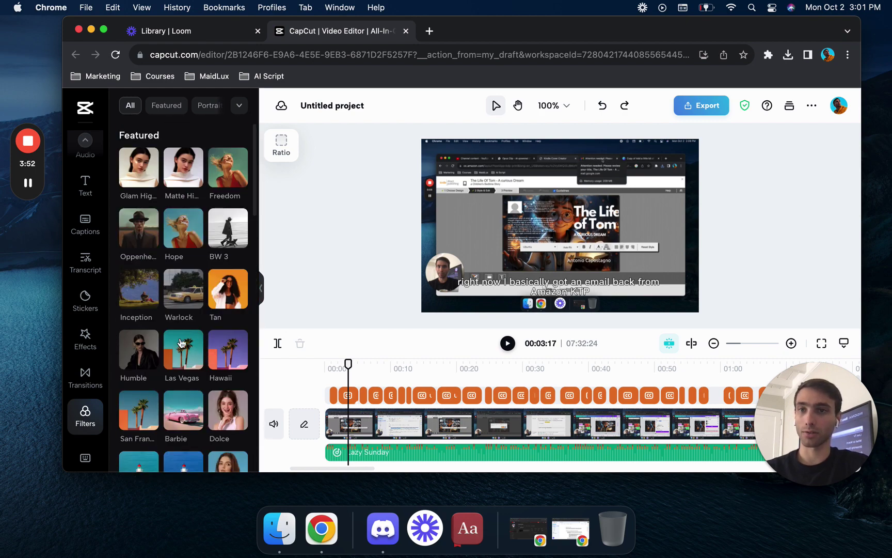
scroll(86, 344, "up", 3)
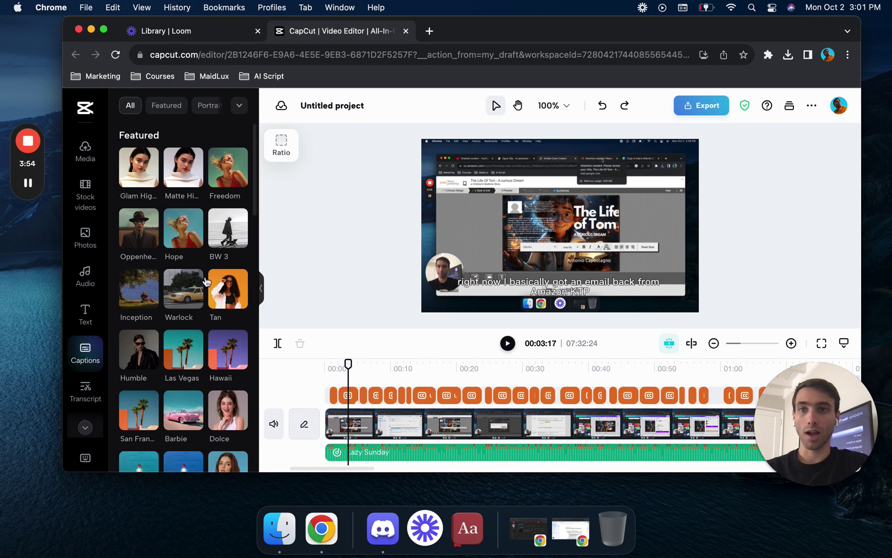
Switch from the stock video library to the stock photo library
left_click(85, 195)
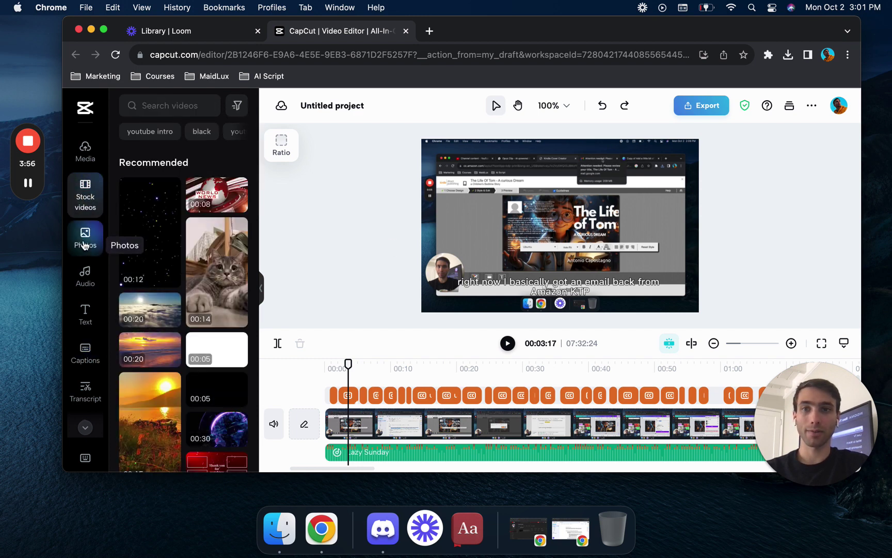
left_click(86, 245)
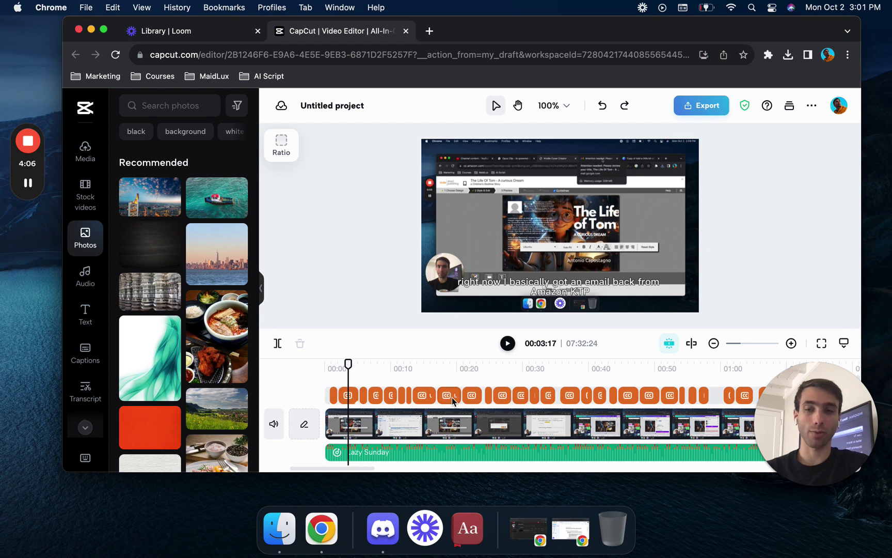
Select a caption clip to list all captions, and jump playback to 00:23:27
left_click(423, 396)
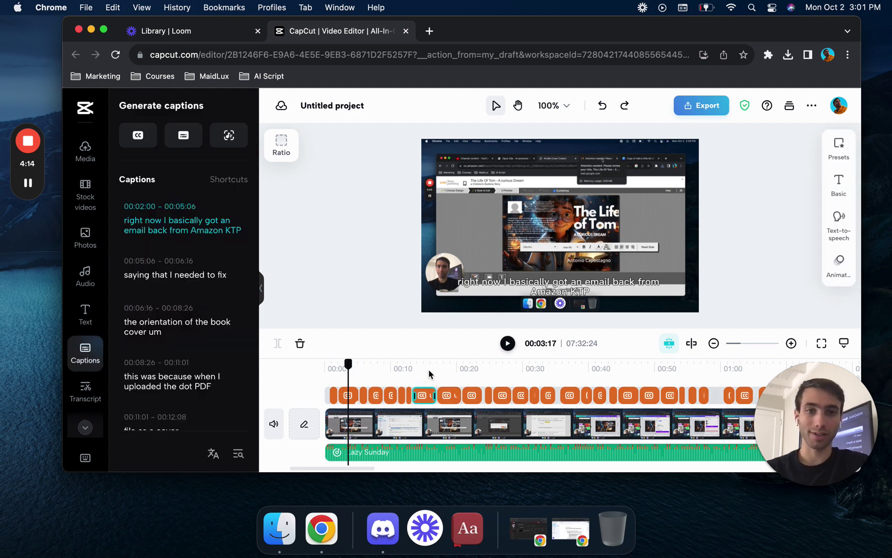
left_click(482, 368)
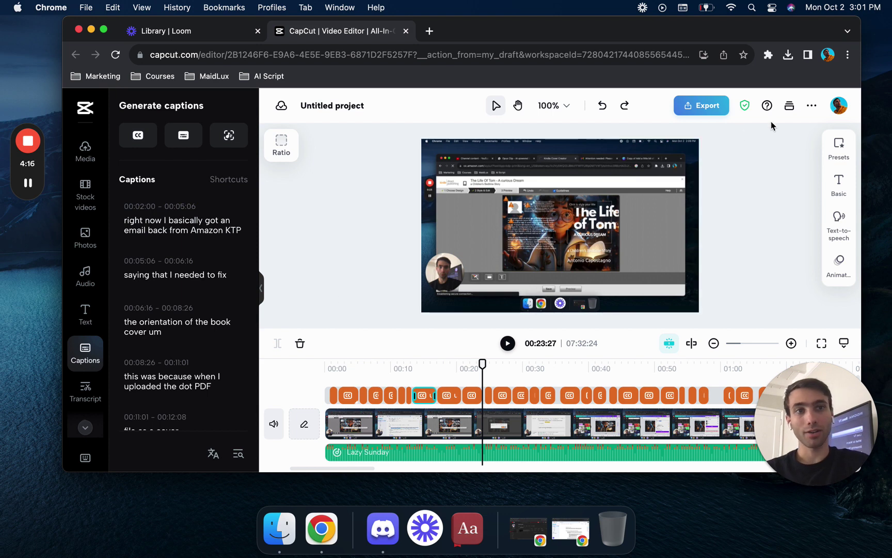
left_click(811, 110)
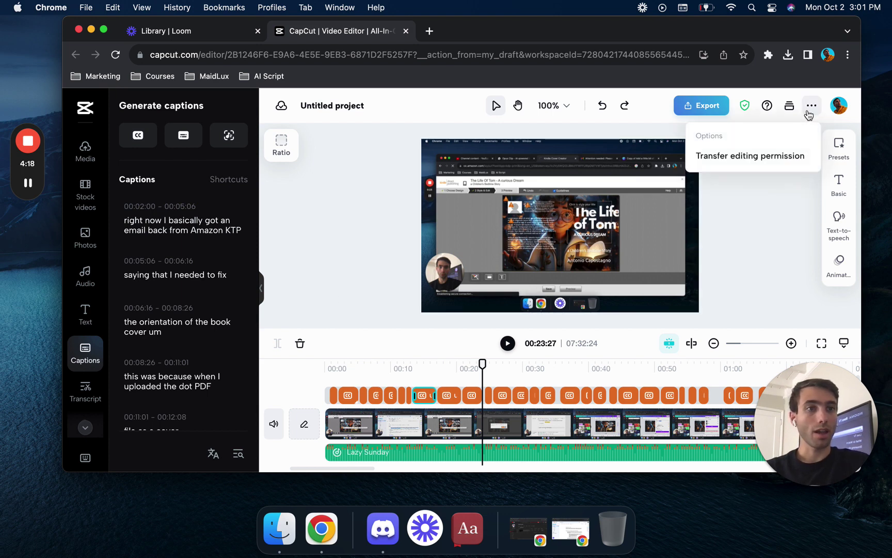
left_click(751, 235)
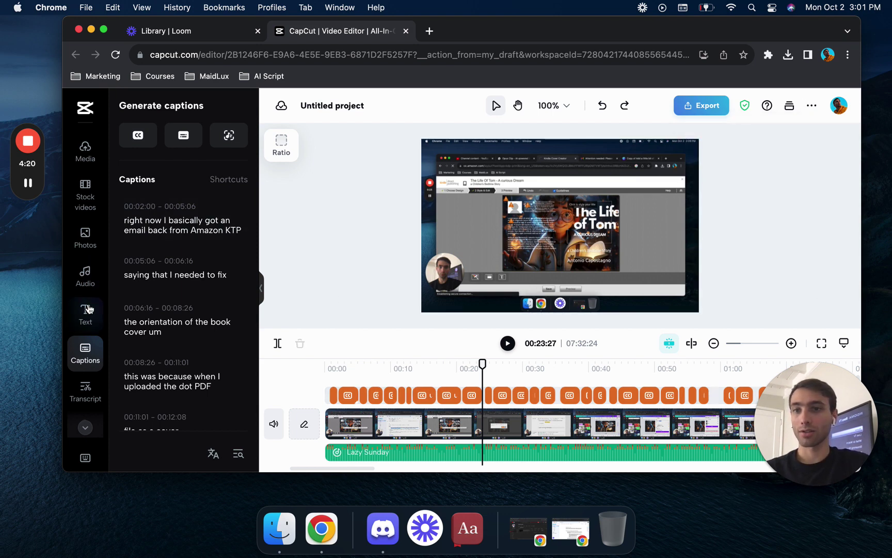
scroll(88, 309, "down", 3)
scroll(88, 308, "down", 1)
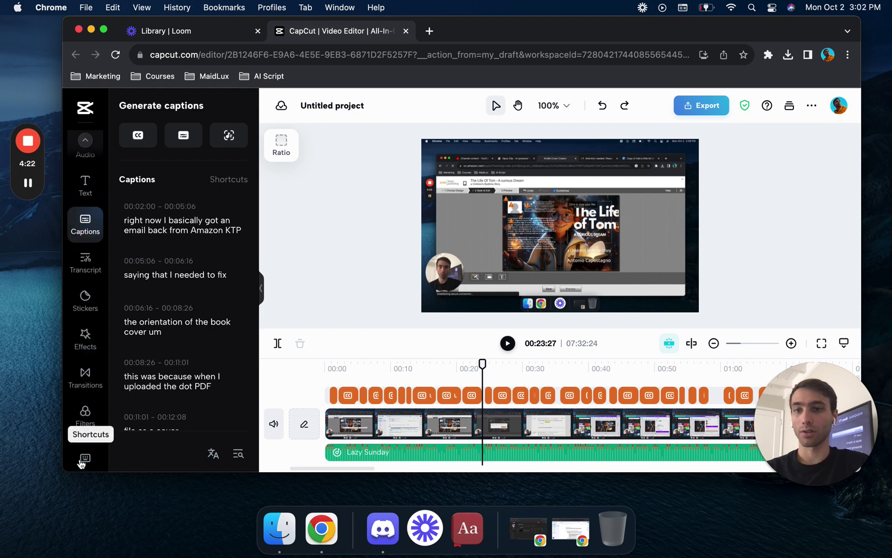
scroll(88, 299, "up", 5)
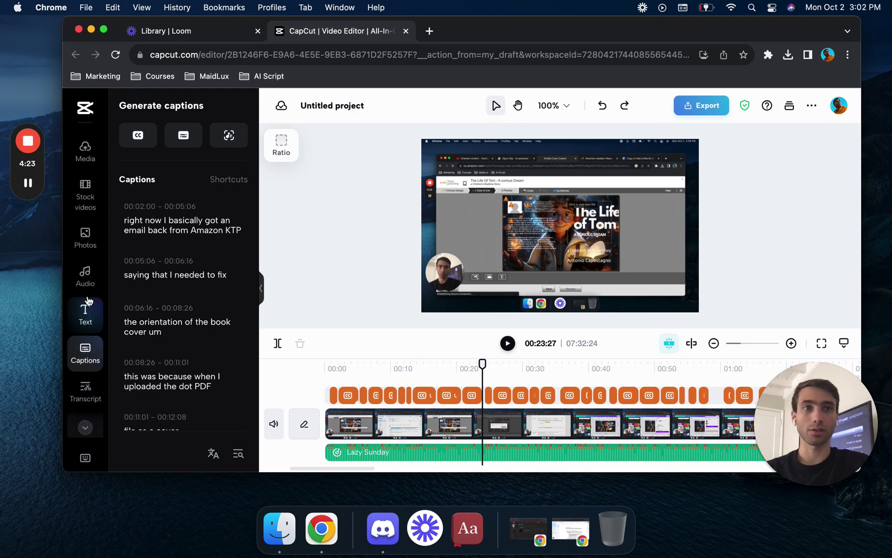
Open Export and expand advanced settings showing 1080p, High quality, 30fps and MP4
left_click(698, 106)
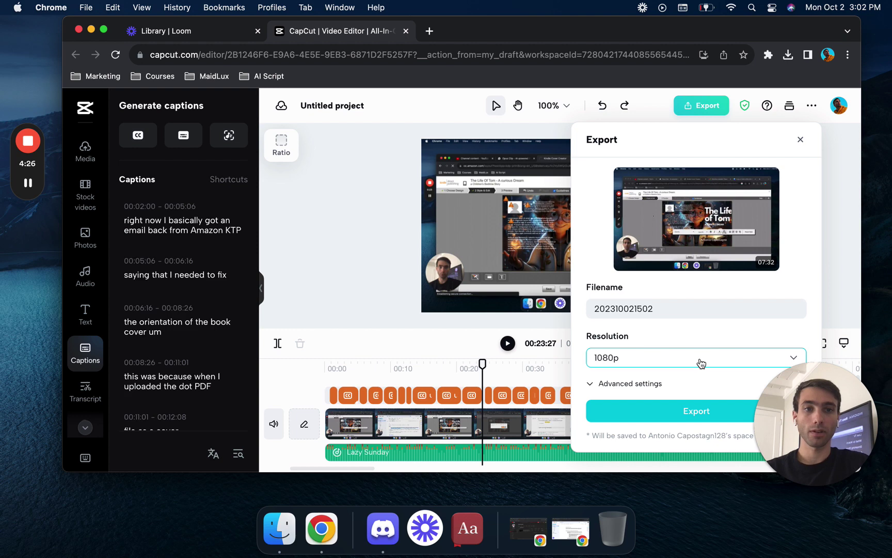
left_click(639, 386)
scroll(664, 368, "down", 3)
scroll(666, 370, "down", 1)
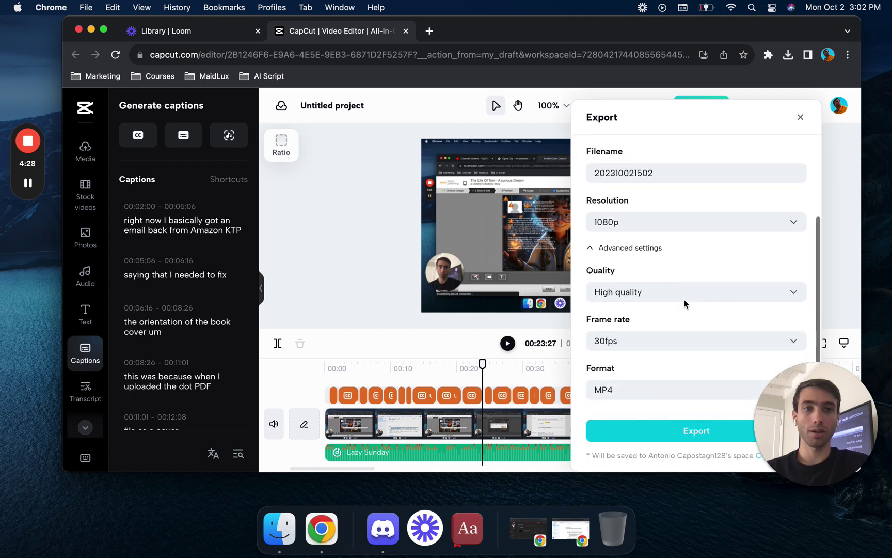
Close the export settings and switch the canvas aspect ratio to 9:16 vertical
left_click(801, 118)
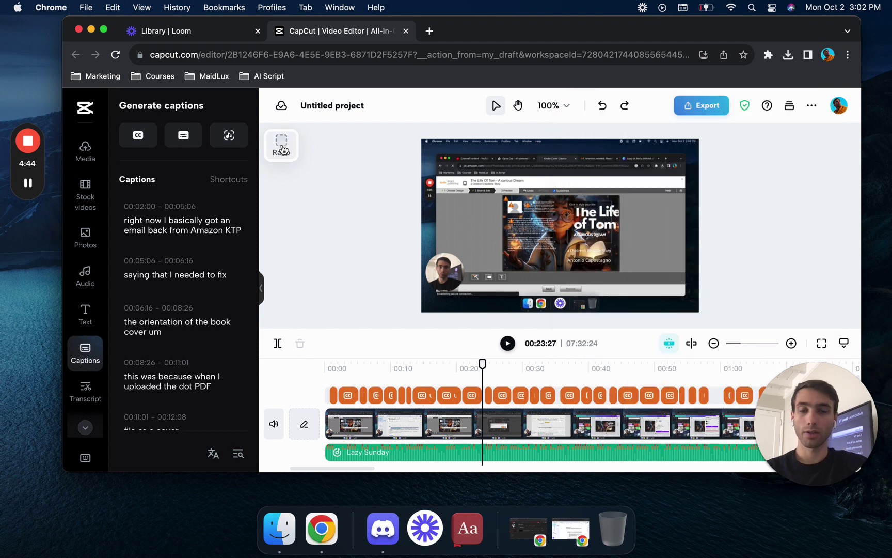
left_click(282, 148)
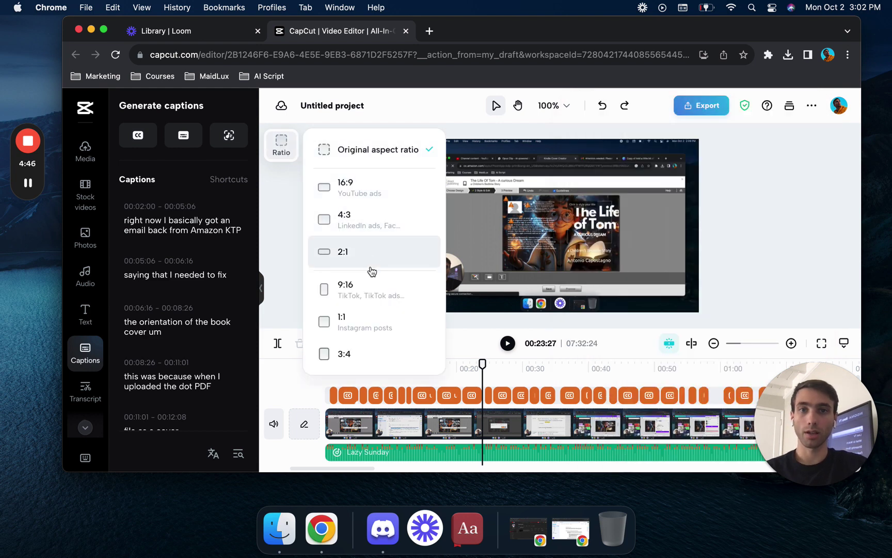
left_click(379, 297)
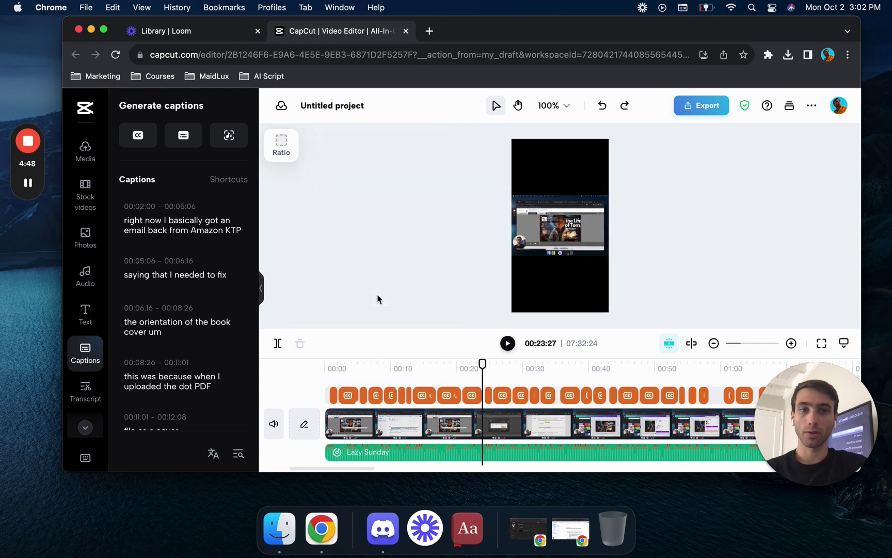
Scale up the screen recording by its corners until it fills the vertical frame's full height
left_click(558, 244)
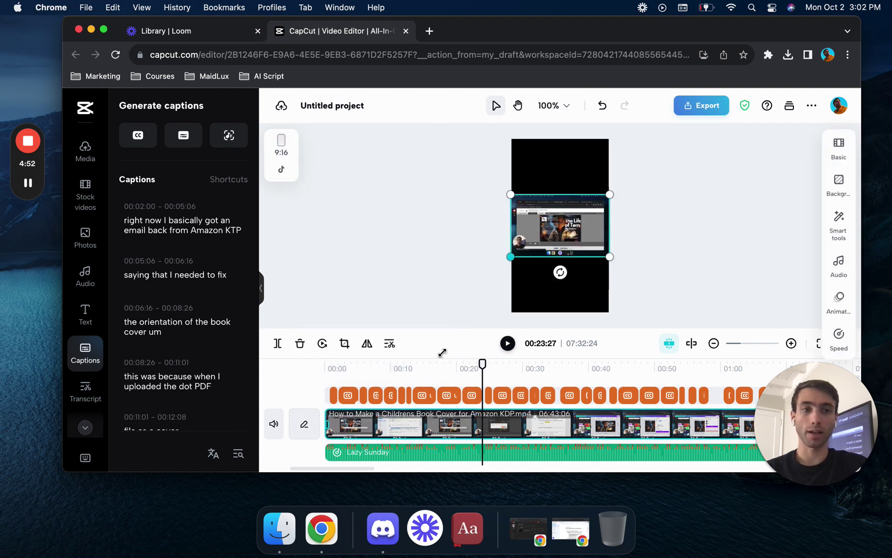
left_click_drag(510, 257, 442, 353)
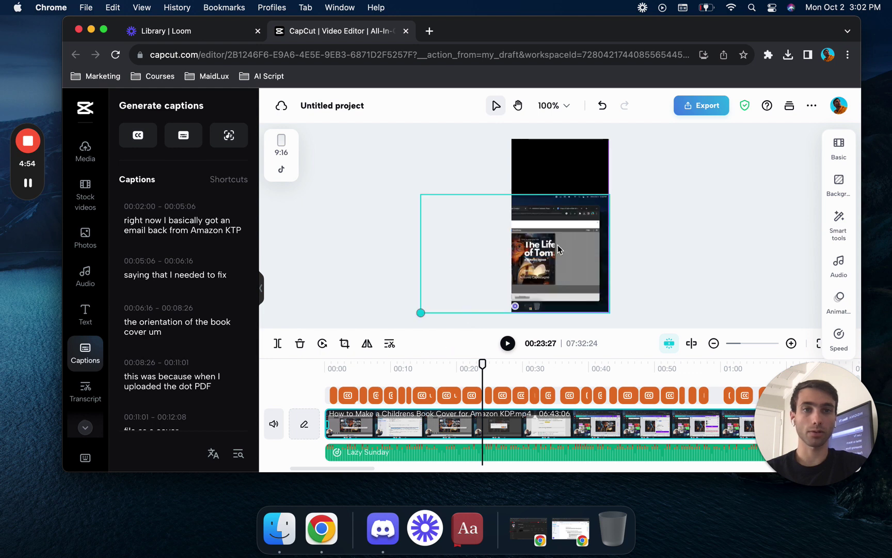
left_click(609, 196)
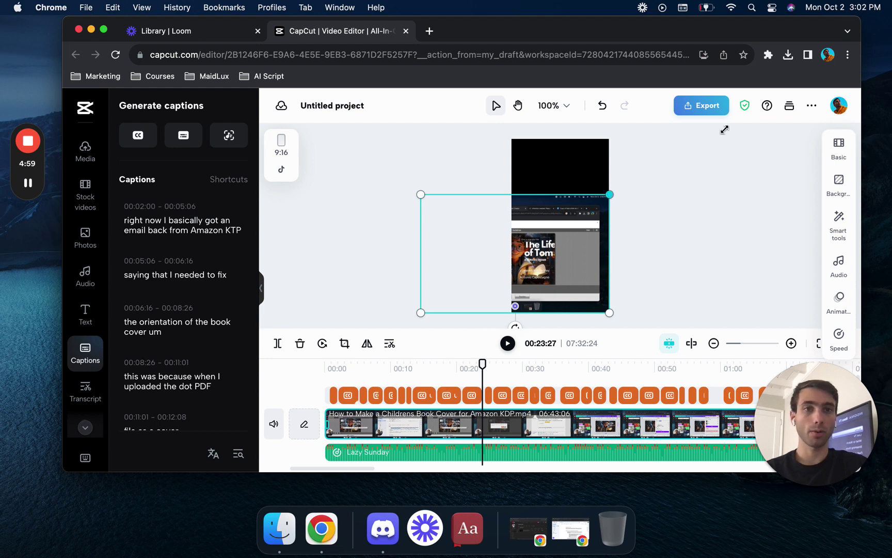
left_click_drag(609, 194, 724, 131)
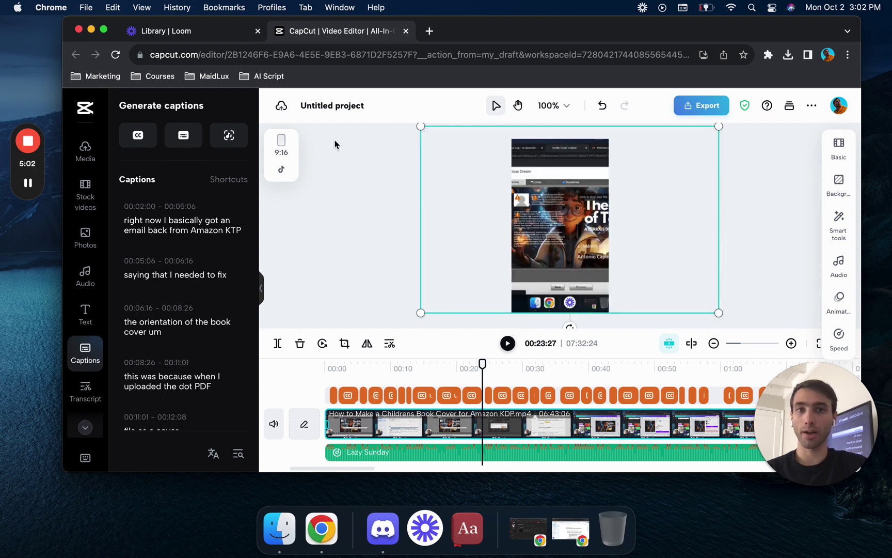